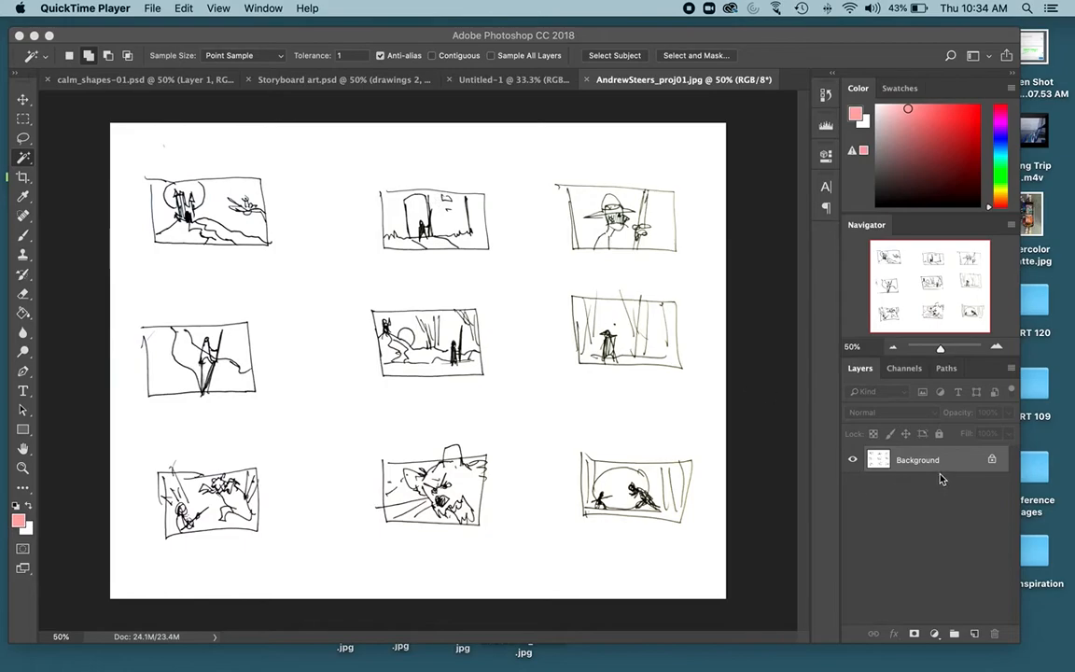
- Convert the locked Background of the scanned thumbnails into a regular layer with the default name Layer 0
click(933, 466)
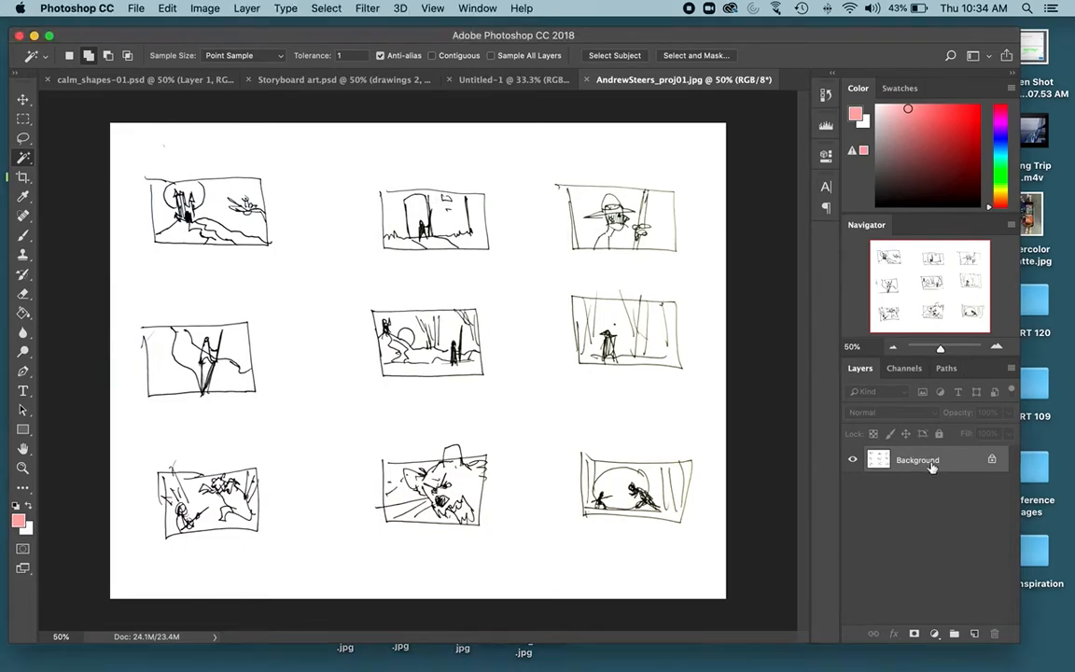
double_click(922, 466)
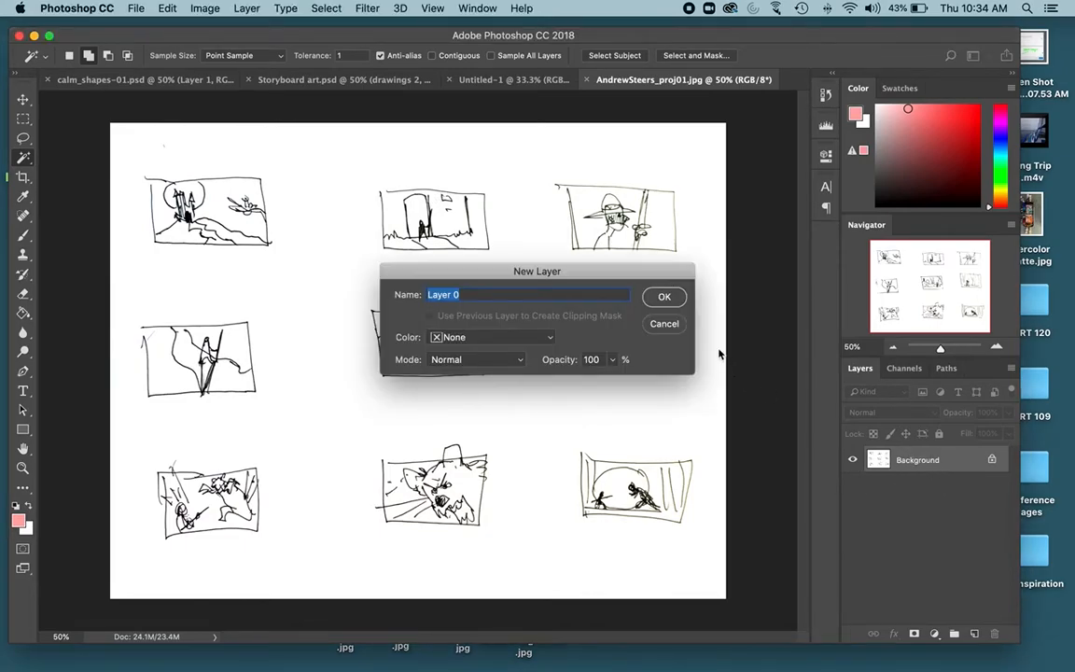
click(663, 298)
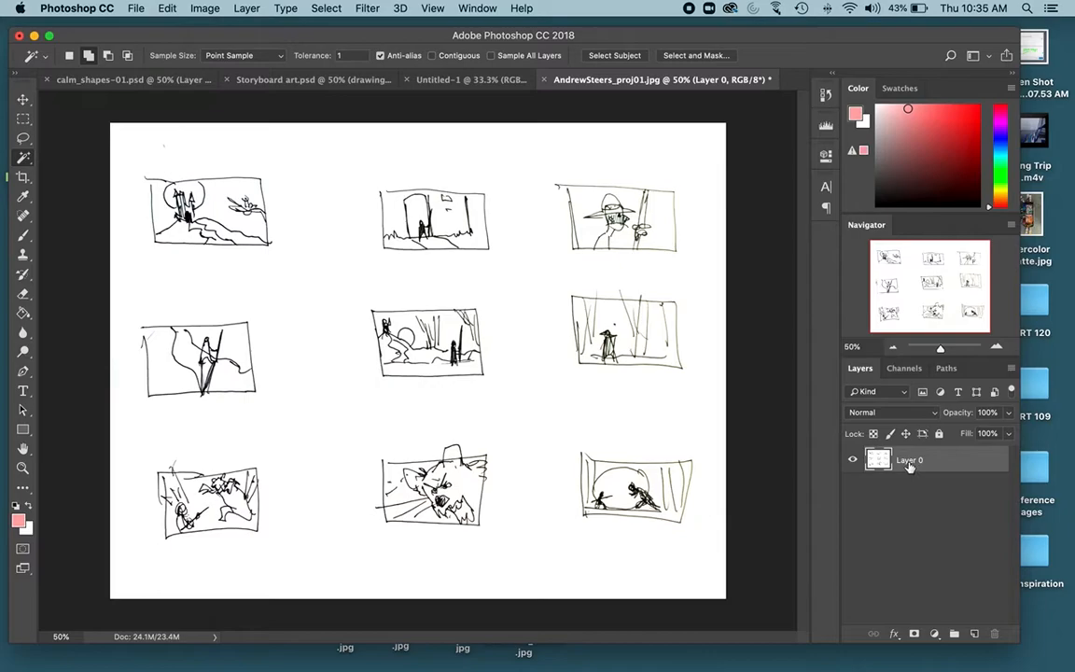
- Move the doorway thumbnail from the top row into the gap between the first two bottom-row thumbnails, and deselect it
click(24, 123)
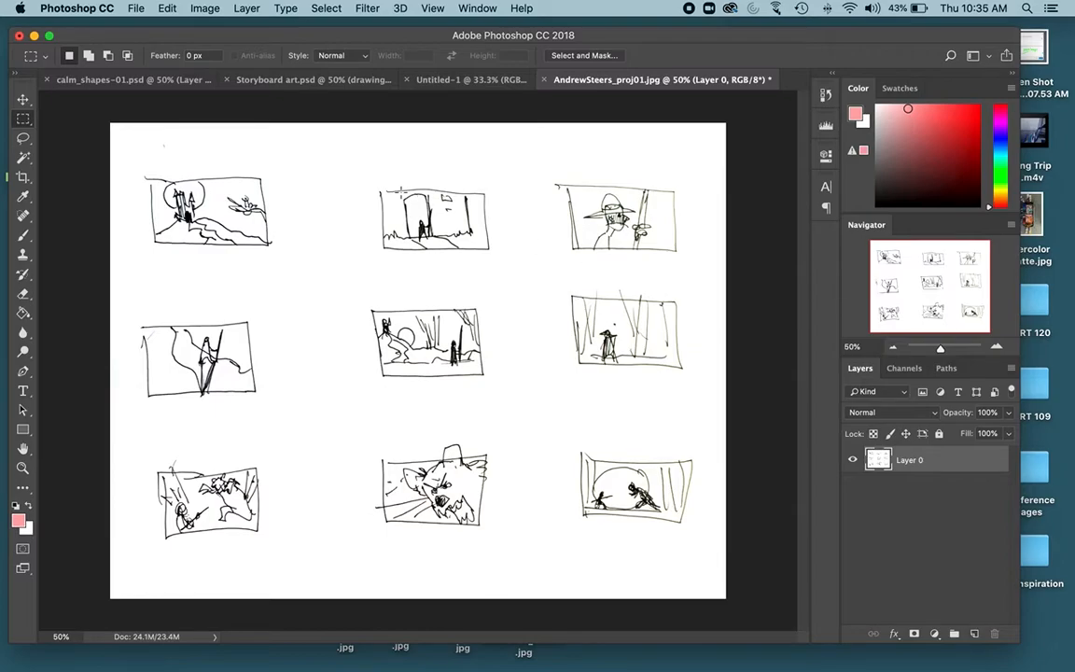
mouse_move(372, 181)
mouse_down()
mouse_move(461, 264)
mouse_move(491, 270)
mouse_move(498, 259)
mouse_up()
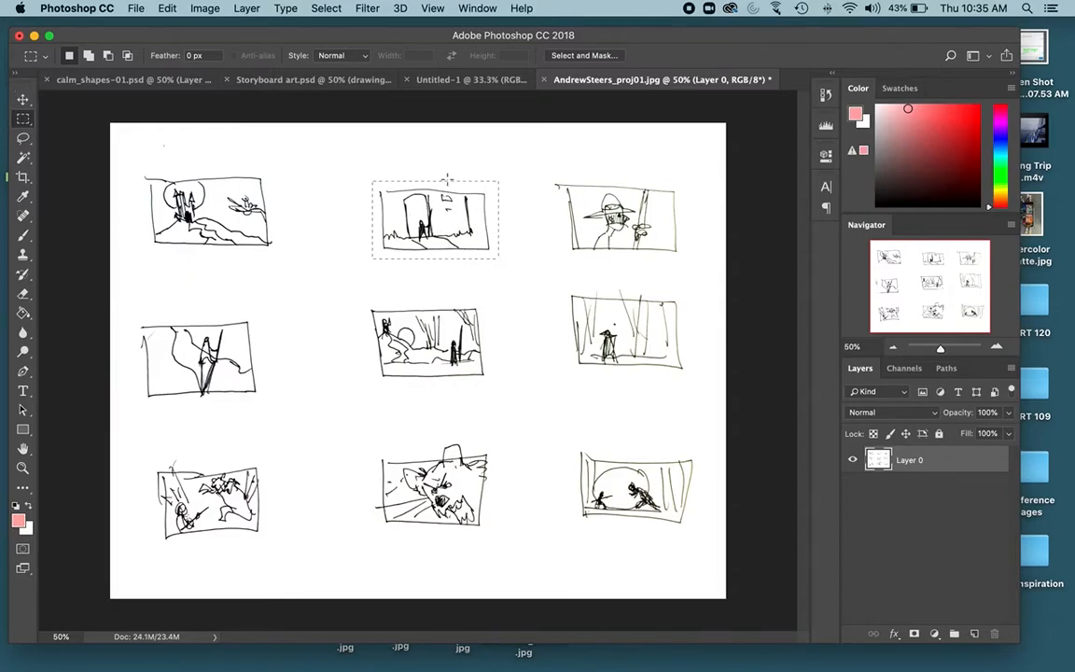
click(25, 103)
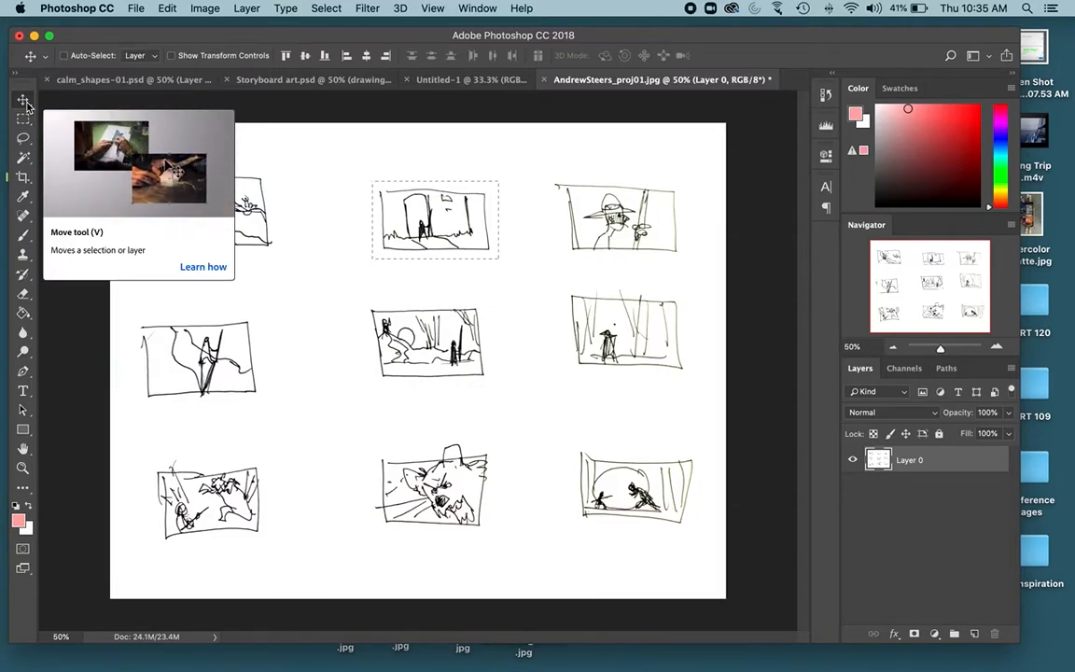
drag(448, 228, 529, 211)
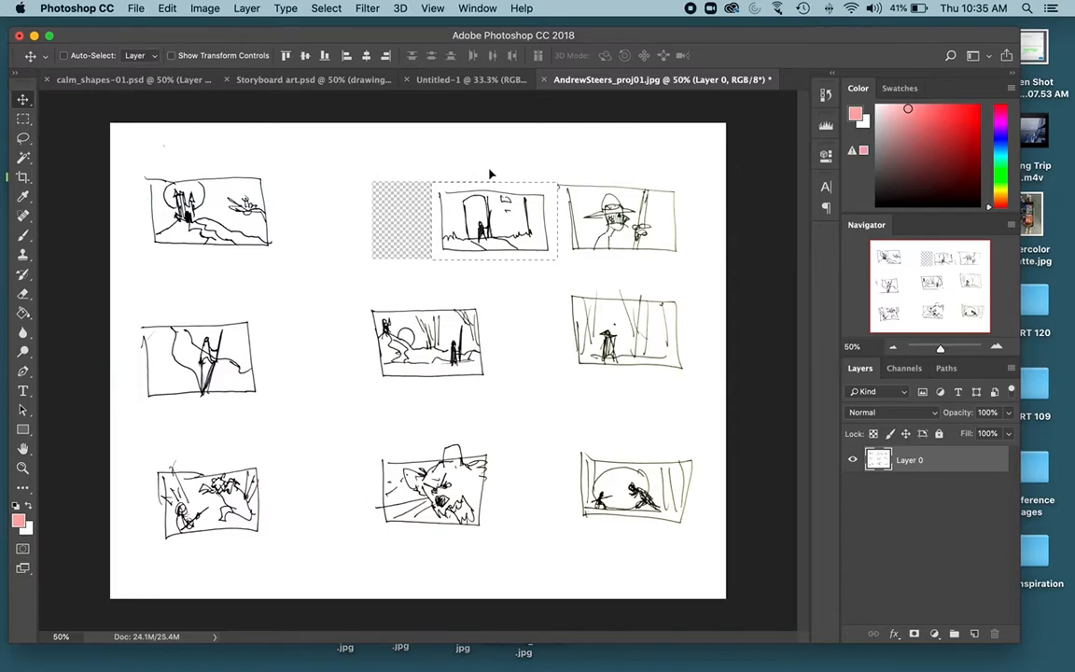
mouse_move(511, 252)
mouse_down()
mouse_move(457, 263)
mouse_move(322, 336)
mouse_move(346, 477)
mouse_move(339, 552)
mouse_move(337, 528)
mouse_up()
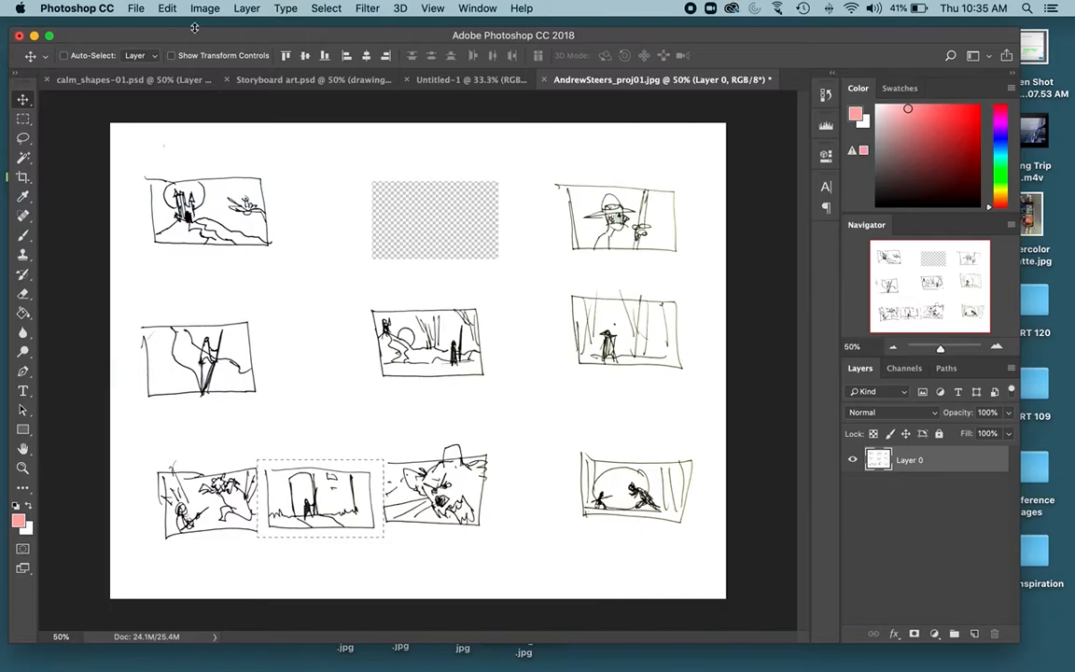
click(326, 7)
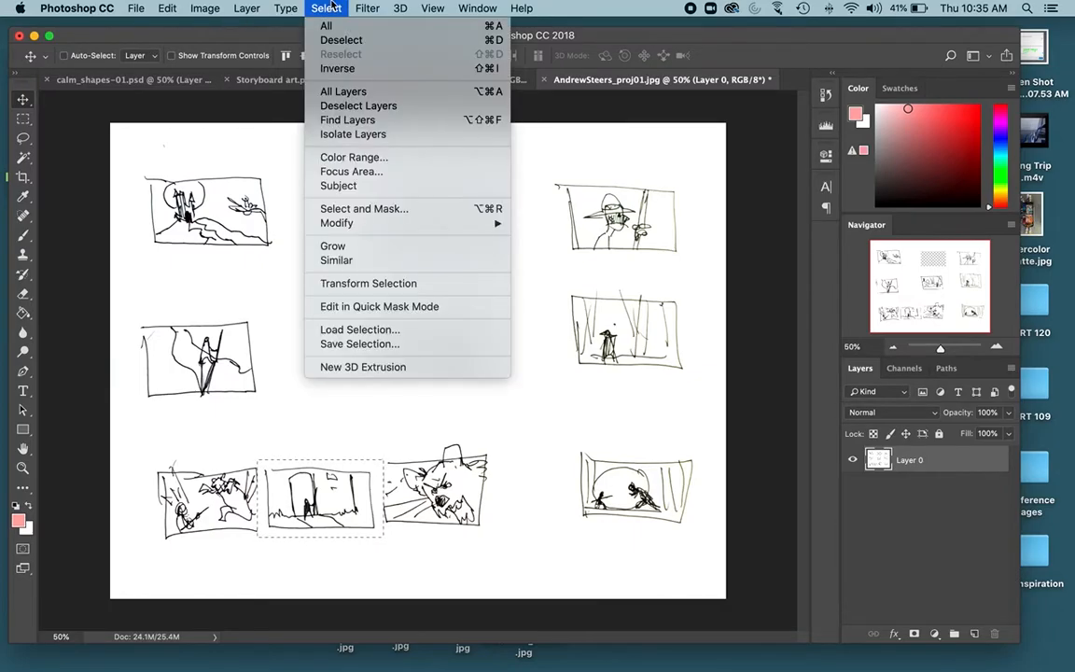
click(358, 41)
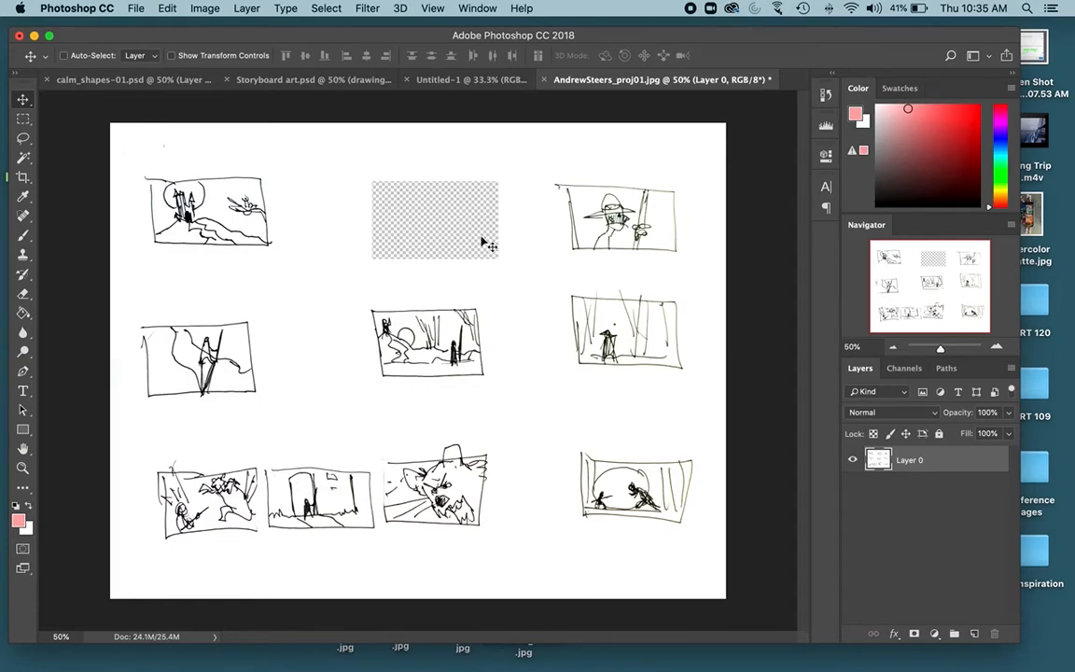
- Fill the transparent hole in the top row with white sampled from the page
click(24, 314)
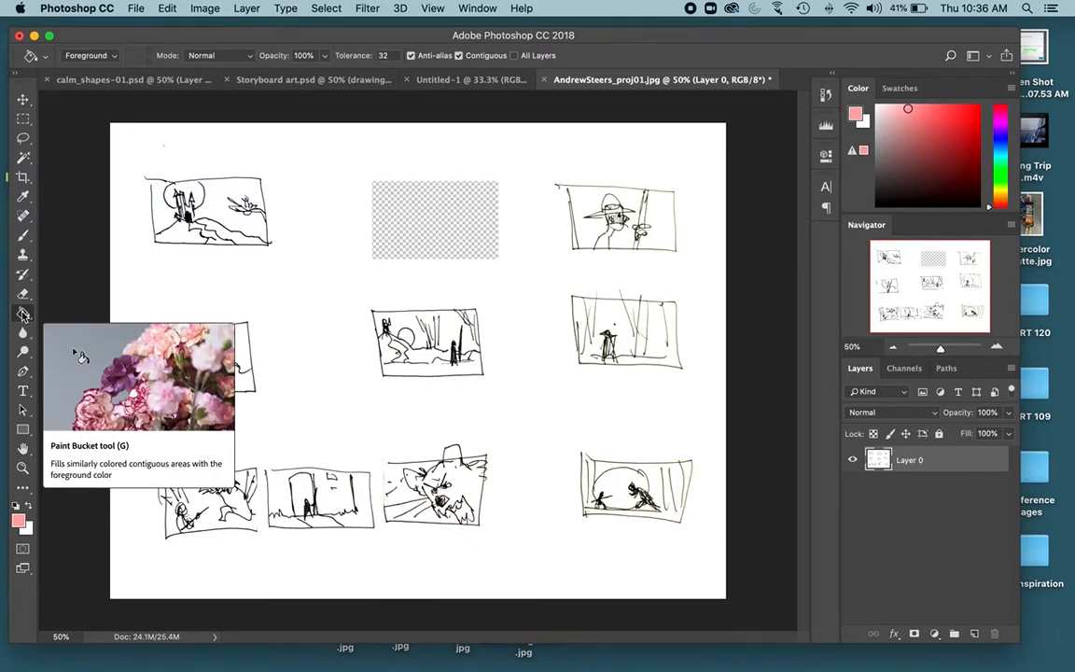
alt+click(300, 232)
click(463, 231)
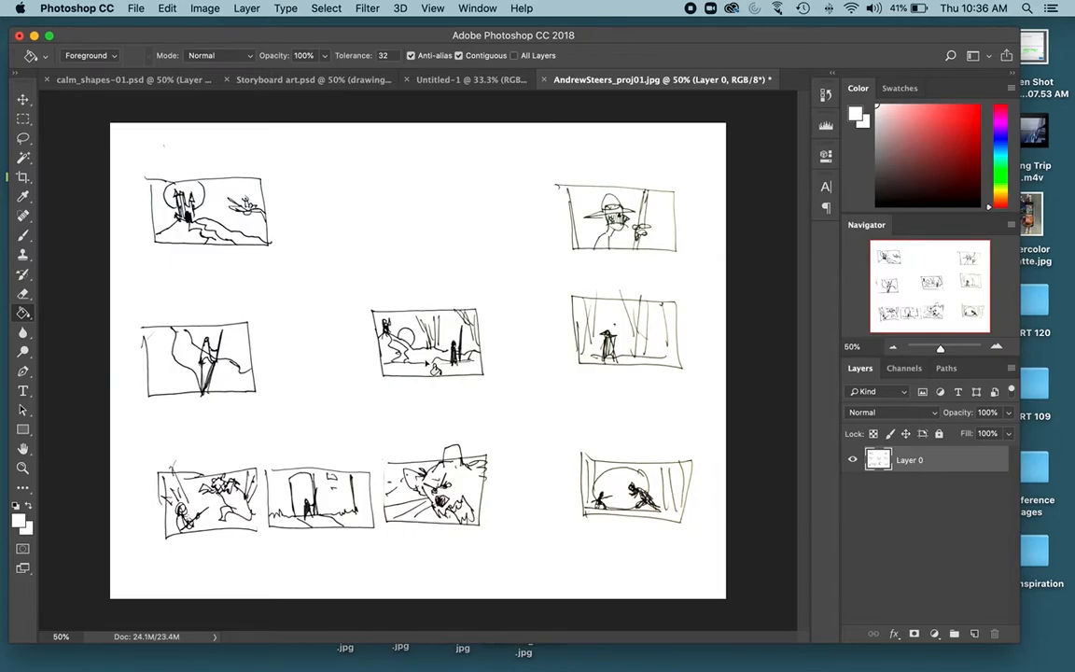
- Move the hat-wearing character thumbnail beside the castle thumbnail in the top row and deselect it
key(m)
mouse_move(554, 178)
mouse_down()
mouse_move(681, 258)
mouse_move(392, 239)
mouse_up()
key(v)
key(m)
click(328, 556)
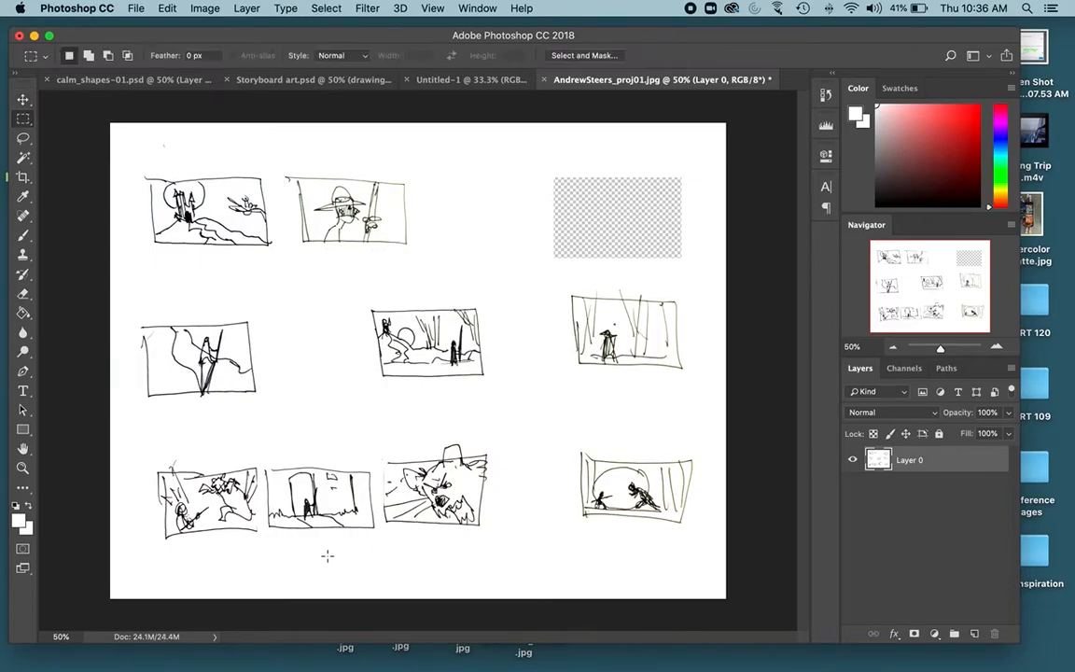
- Move the doorway thumbnail from the bottom row to just after the hat-wearing character in the top row and deselect it
mouse_move(261, 461)
mouse_down()
mouse_move(378, 536)
mouse_move(425, 342)
mouse_move(508, 250)
mouse_move(497, 244)
mouse_up()
key(v)
key(super+d)
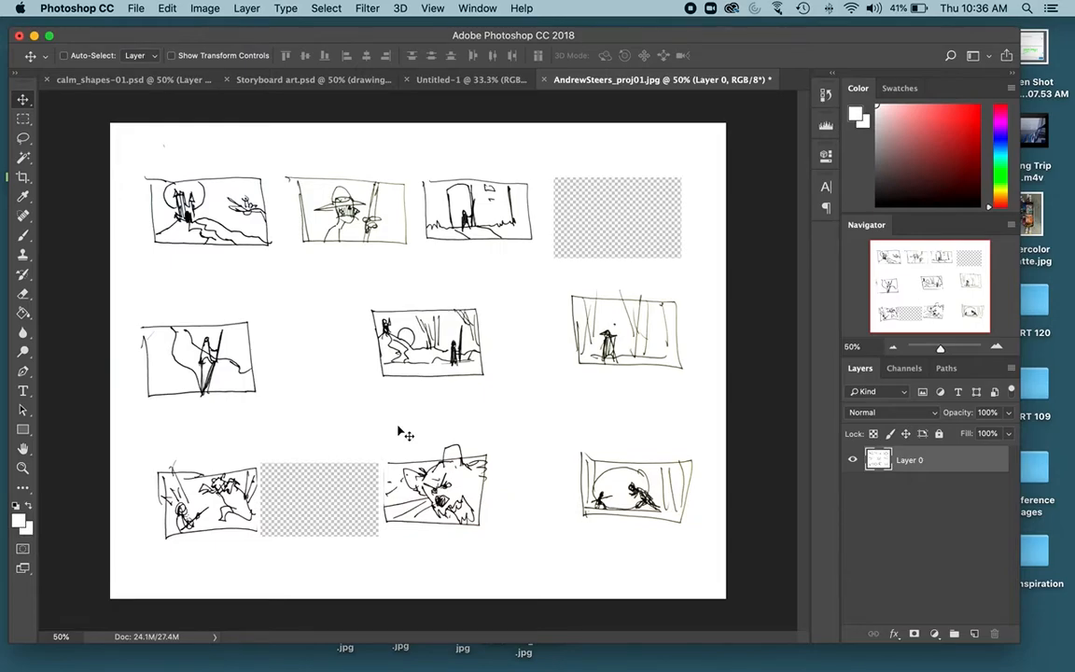
- Copy the castle thumbnail into the Untitled-1 document and place it in the page's upper-left corner
click(492, 84)
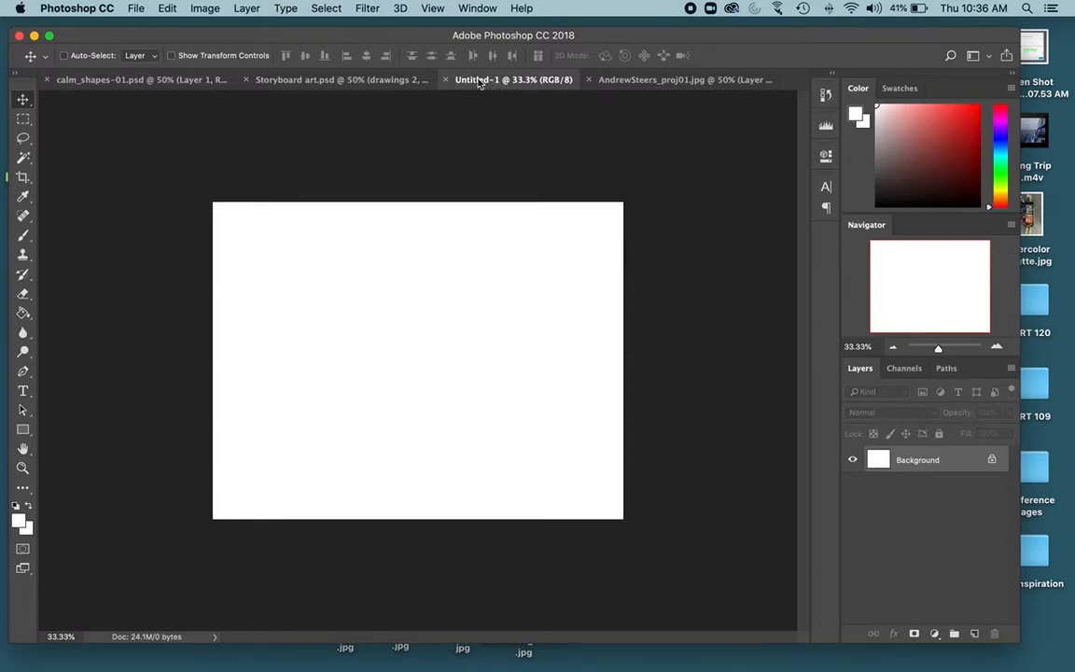
click(623, 80)
key(m)
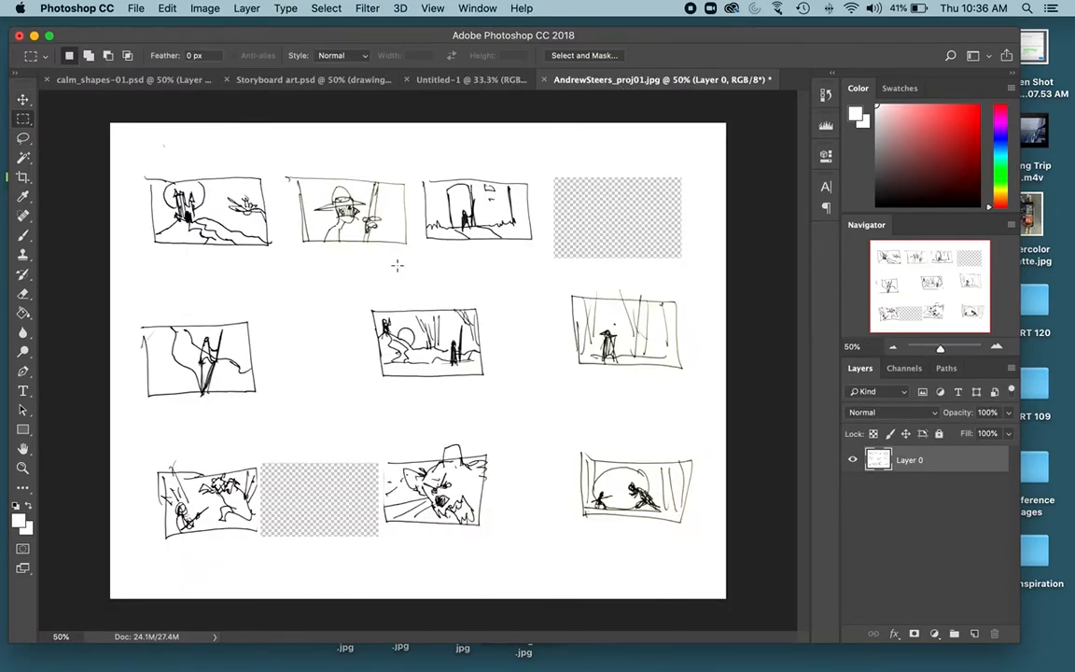
mouse_move(140, 163)
mouse_down()
mouse_move(212, 180)
mouse_move(266, 209)
mouse_move(275, 256)
mouse_up()
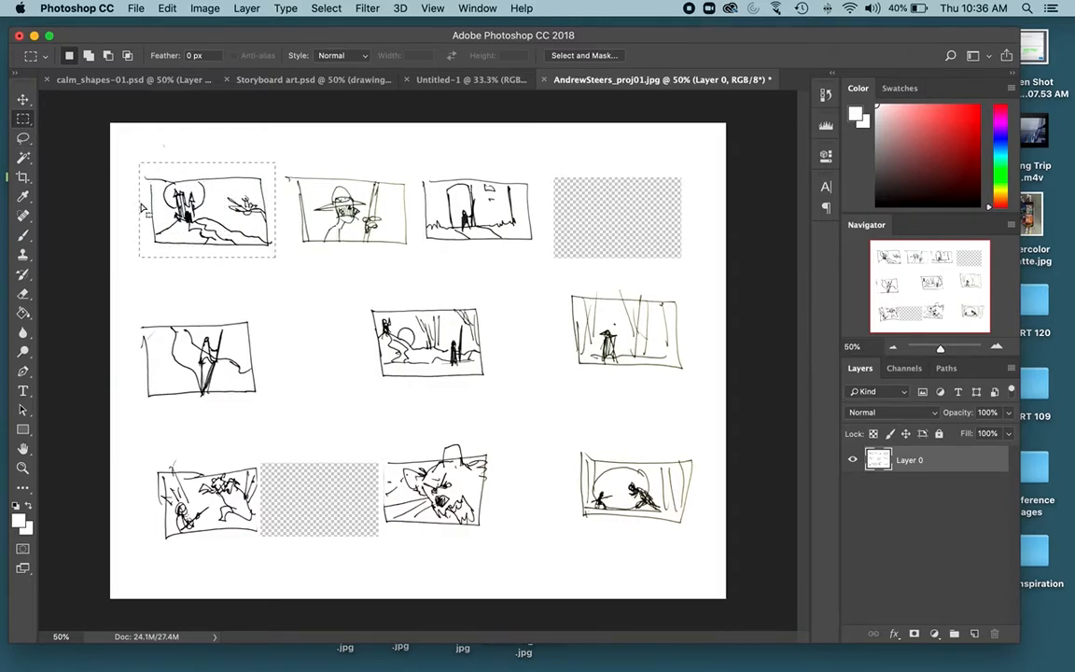
click(440, 79)
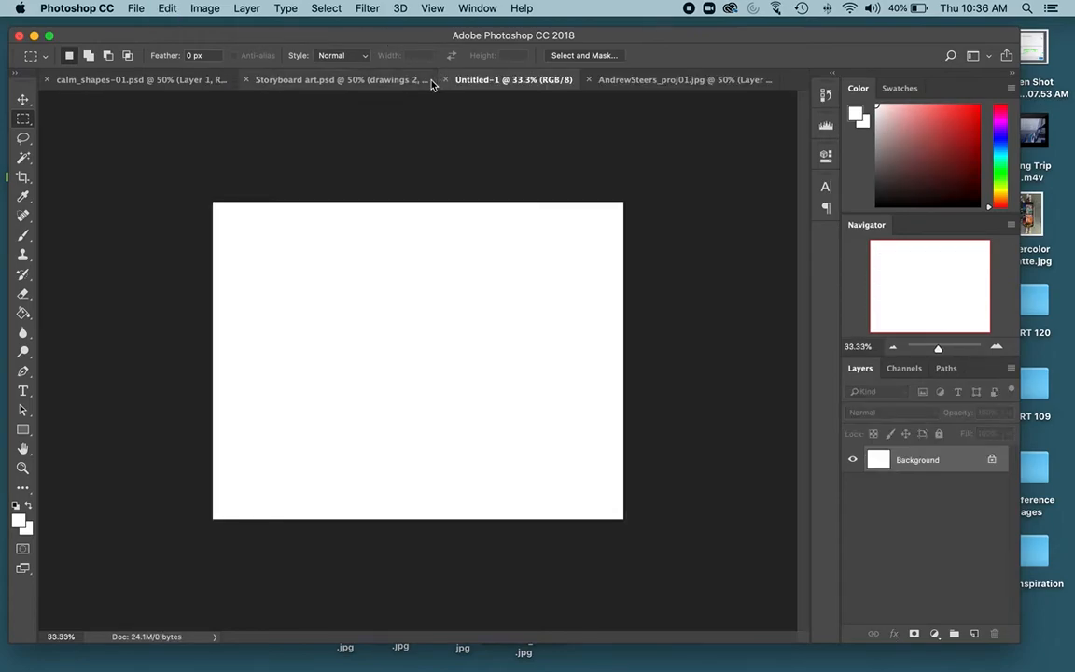
key(super+v)
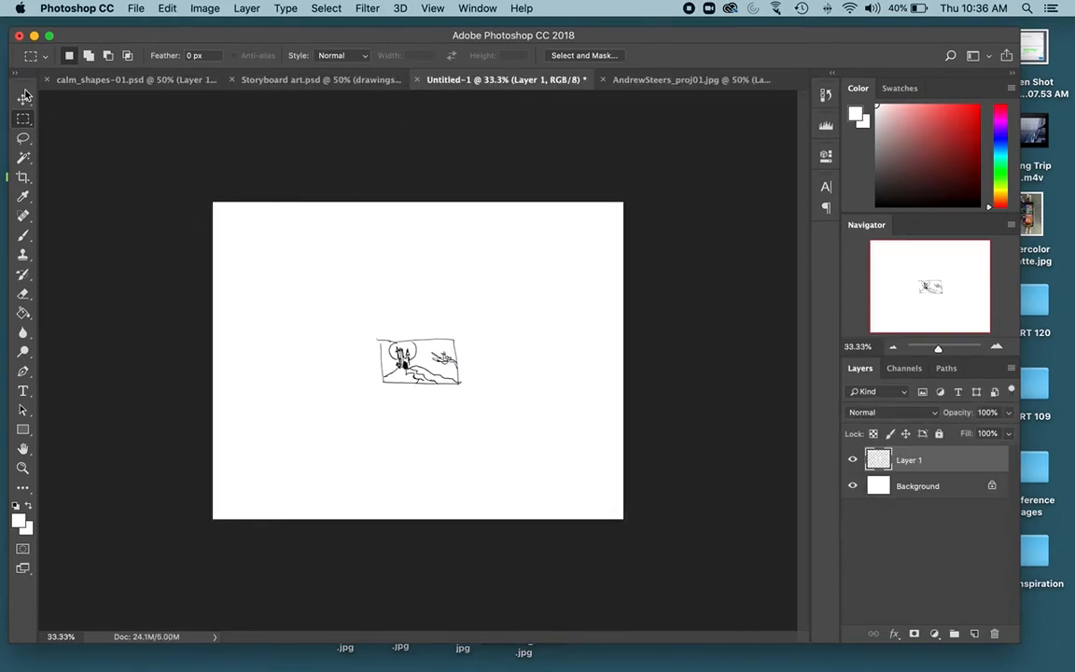
click(23, 101)
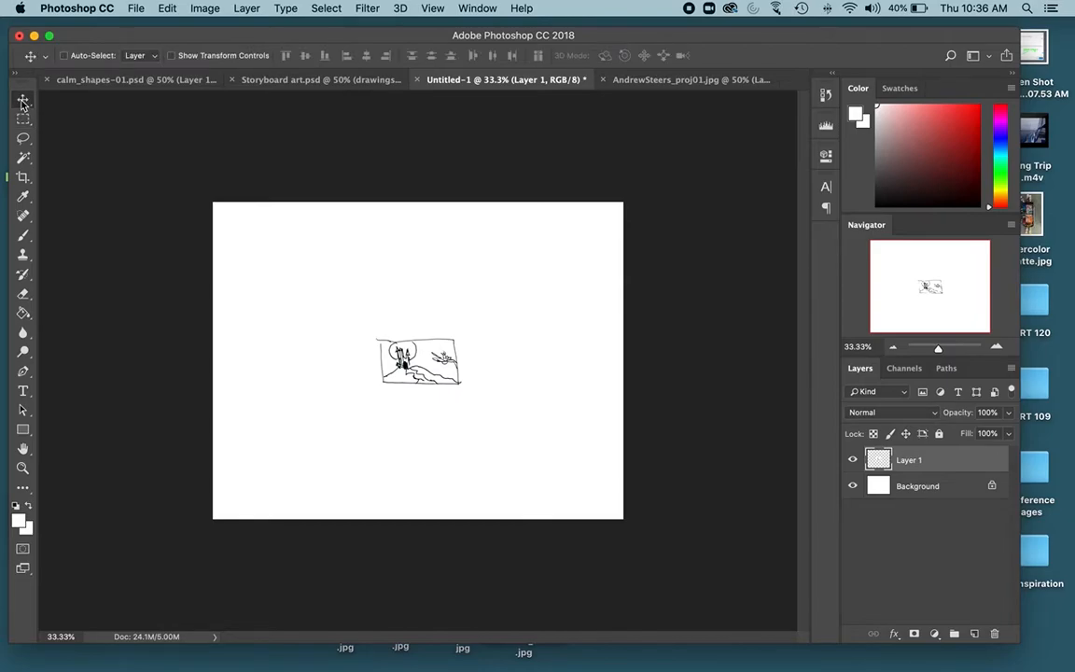
drag(401, 365, 277, 261)
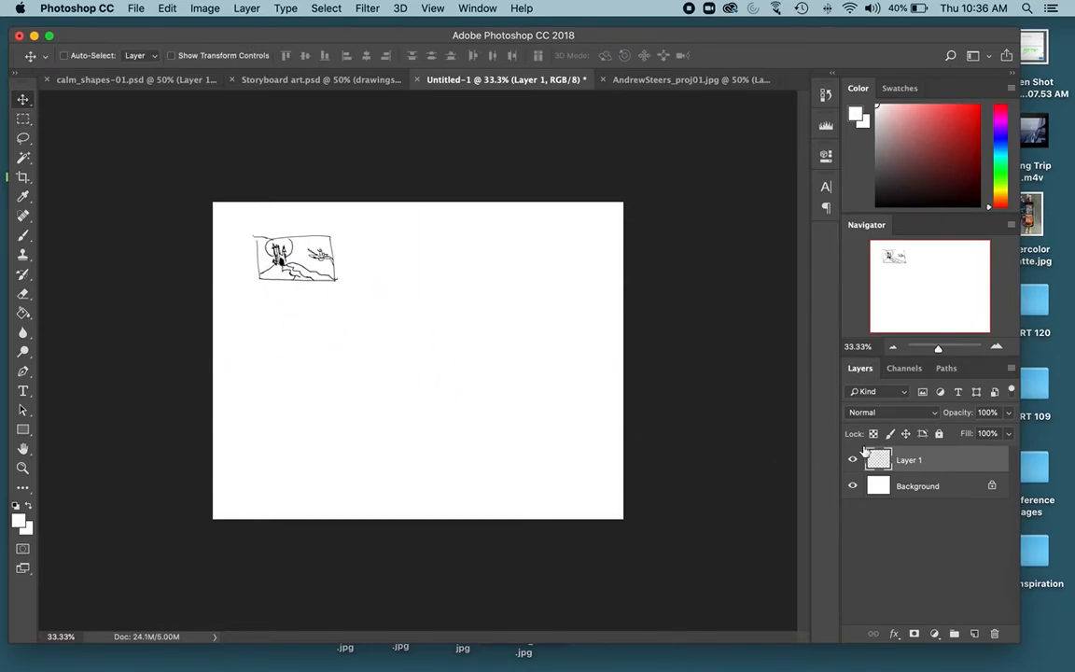
- Toggle the visibility of Layer 1 to check that it holds the castle thumbnail
click(853, 461)
click(852, 461)
click(853, 460)
click(852, 461)
click(853, 460)
click(853, 461)
- Copy the hat-wearing character thumbnail into Untitled-1, place it right of the castle frame, and check its layer by toggling visibility
click(688, 83)
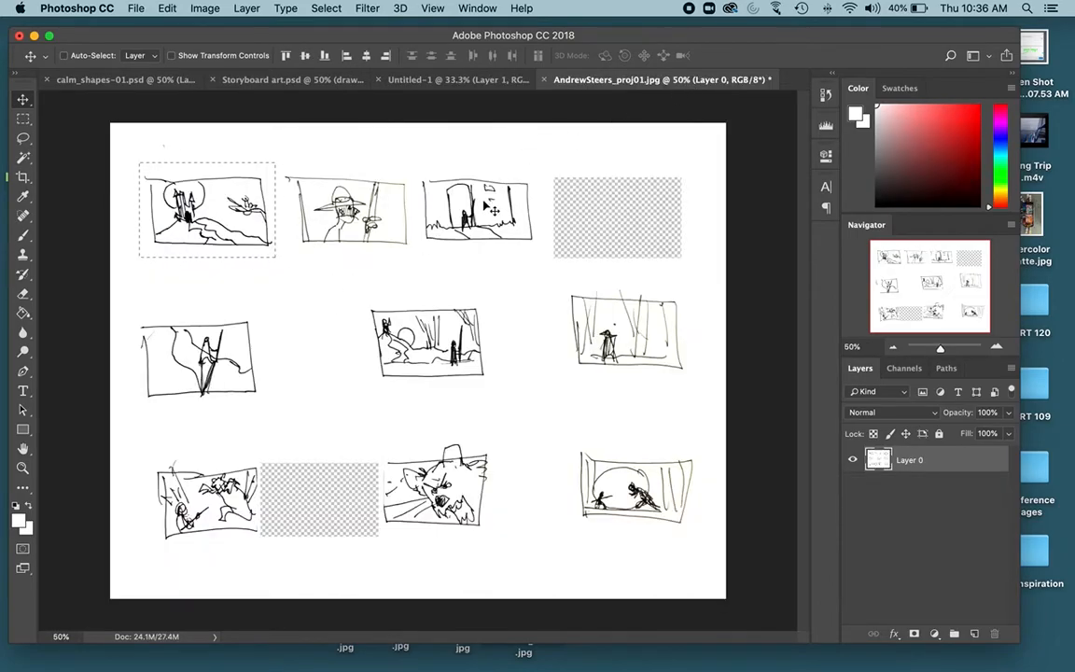
click(333, 7)
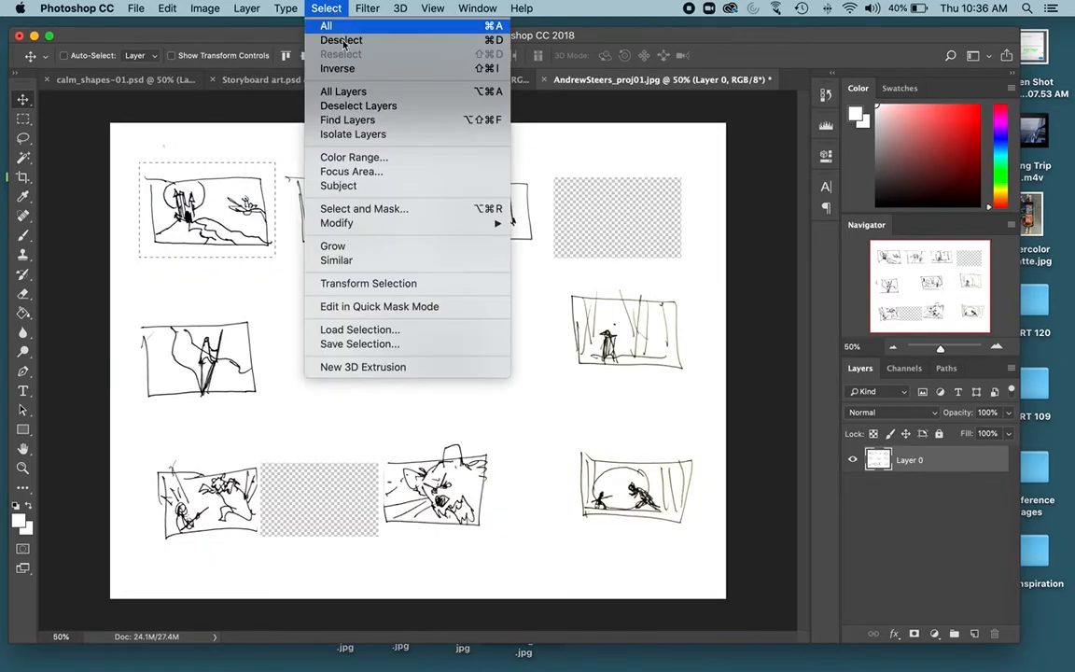
click(348, 39)
key(m)
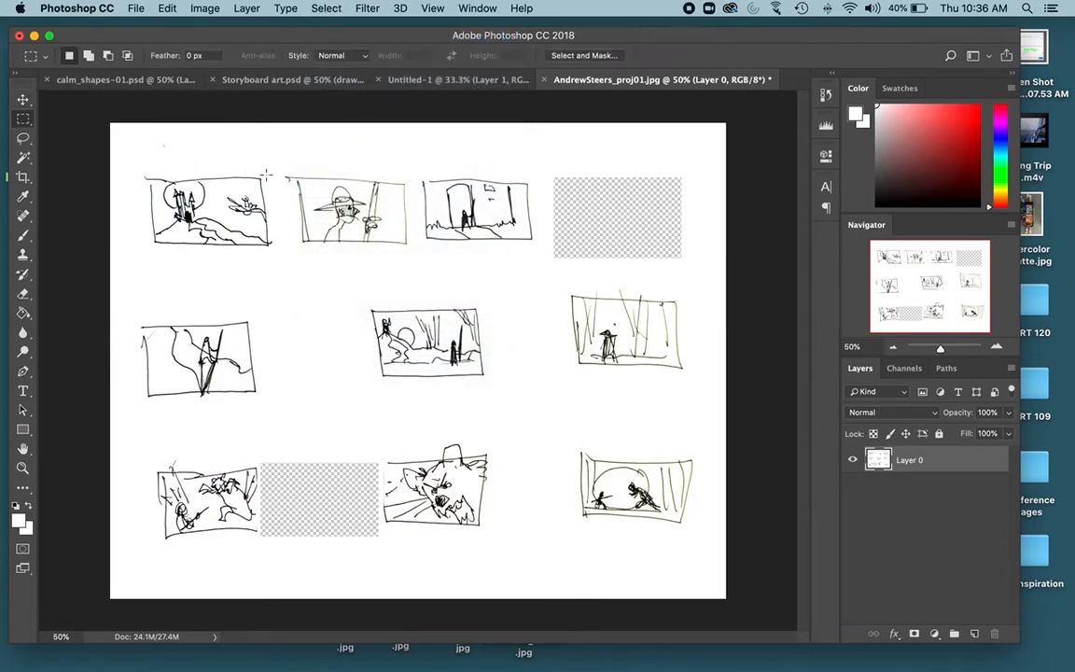
drag(285, 168, 413, 249)
click(434, 81)
key(super+v)
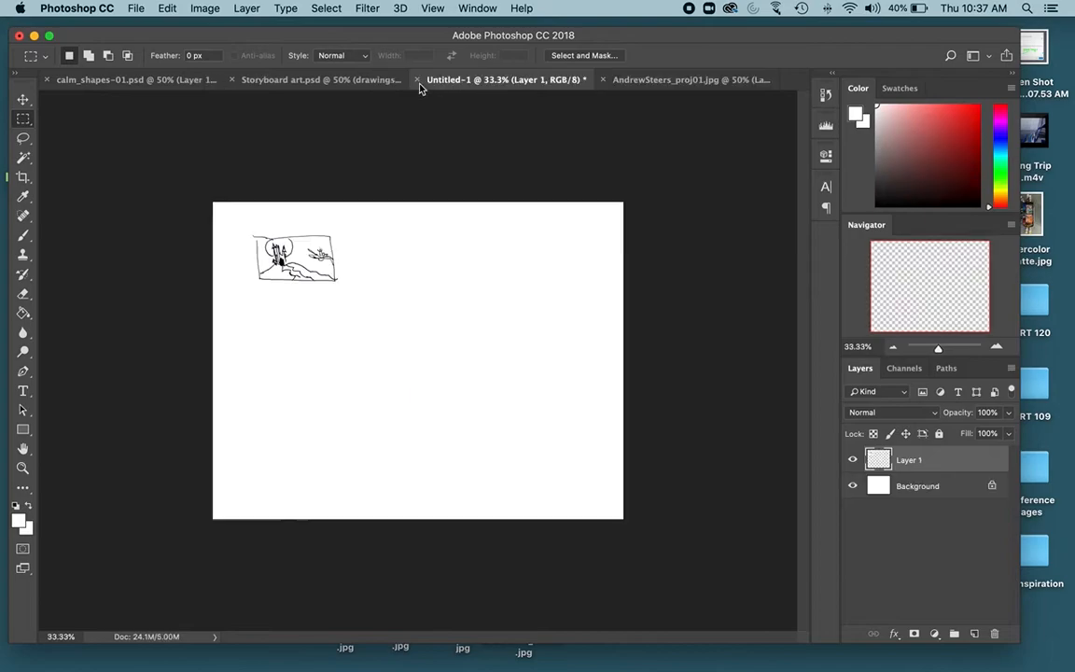
key(v)
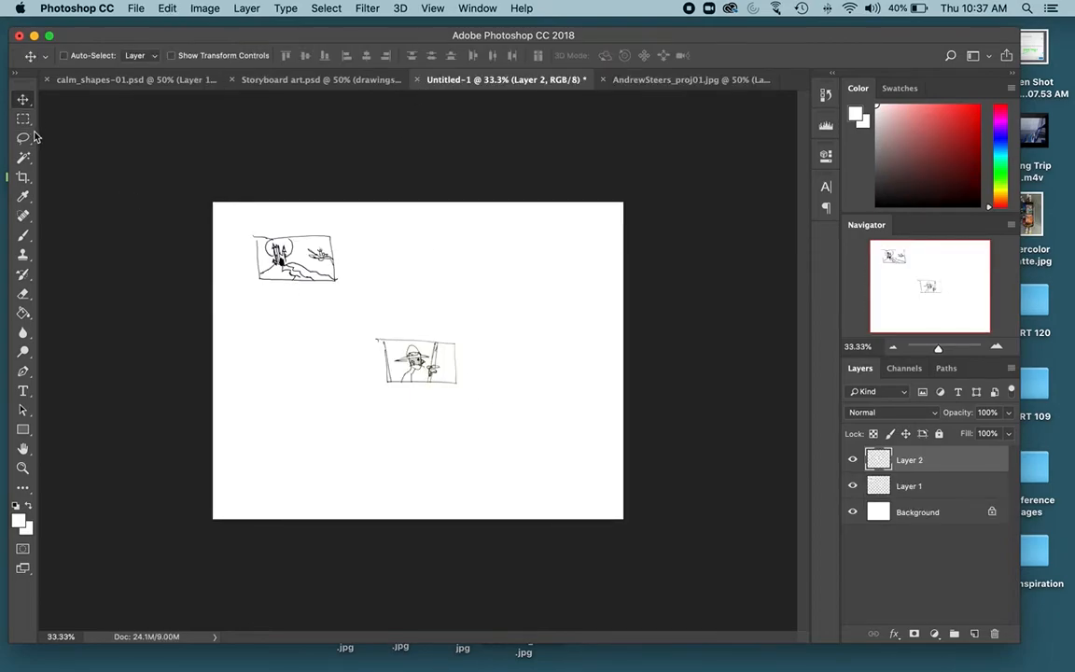
drag(413, 372, 387, 271)
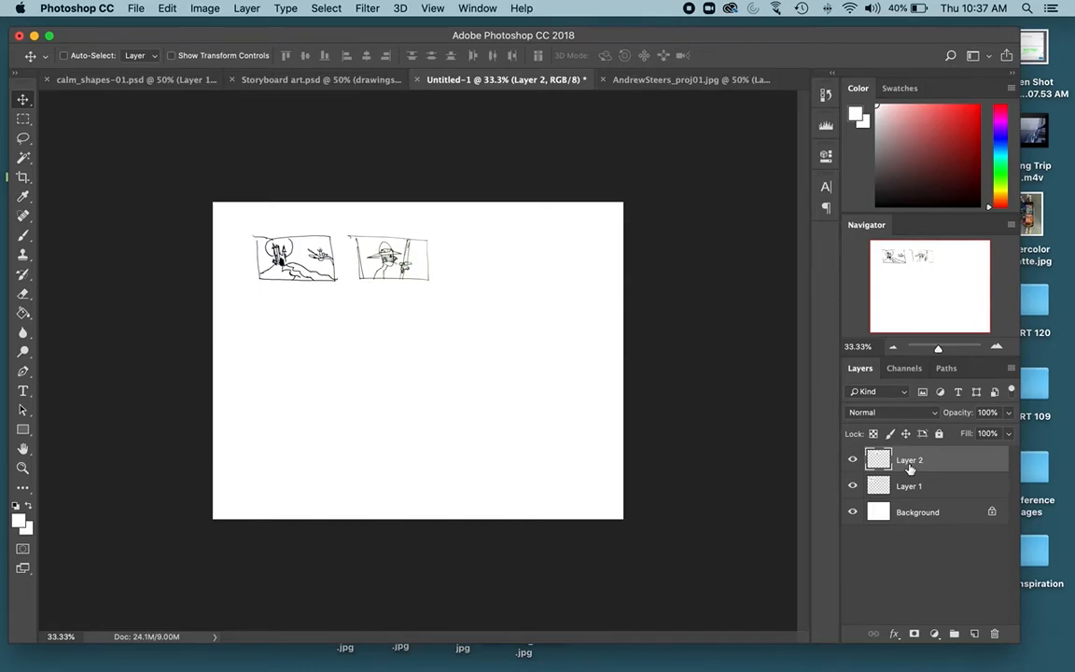
click(854, 463)
click(854, 463)
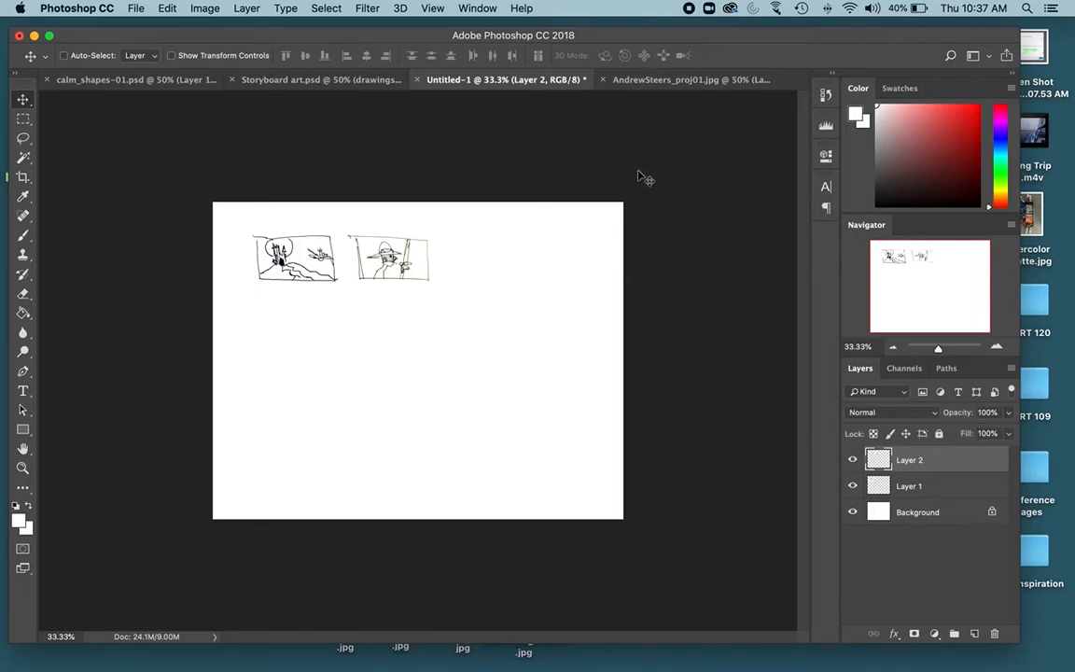
- Copy the doorway thumbnail into Untitled-1 and place it third in the top row
click(644, 79)
key(m)
mouse_move(417, 171)
mouse_down()
mouse_move(452, 207)
mouse_move(542, 256)
mouse_up()
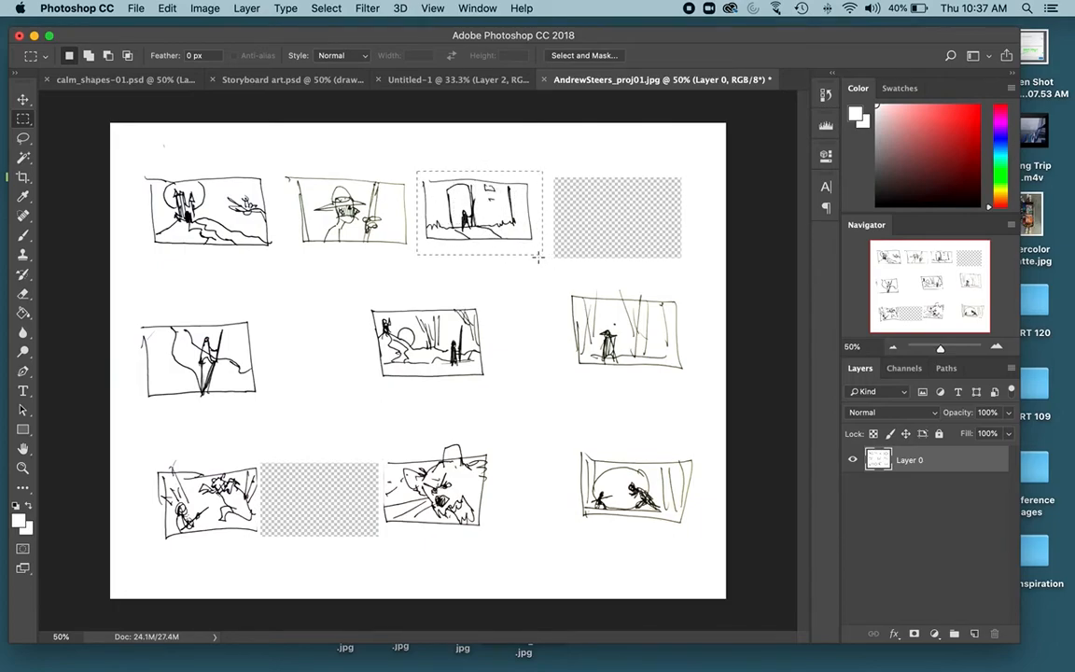
click(433, 82)
key(super+v)
key(v)
mouse_move(441, 362)
mouse_down()
mouse_move(486, 256)
mouse_move(502, 257)
mouse_up()
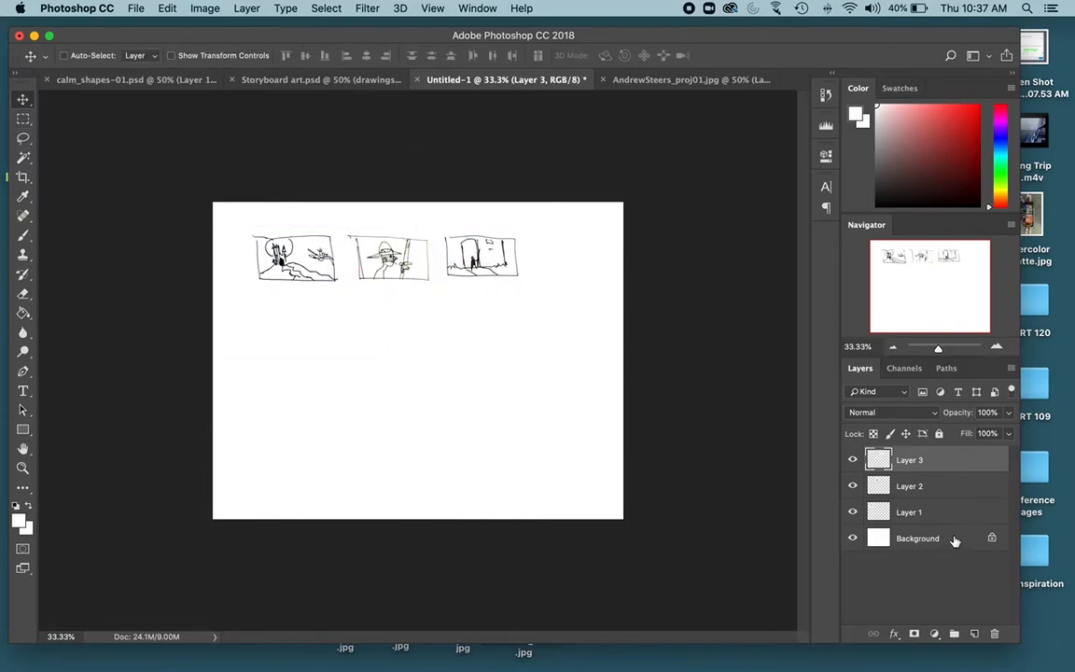
- Shift Layers 1 to 3 together closer to the page's upper-left corner
click(936, 511)
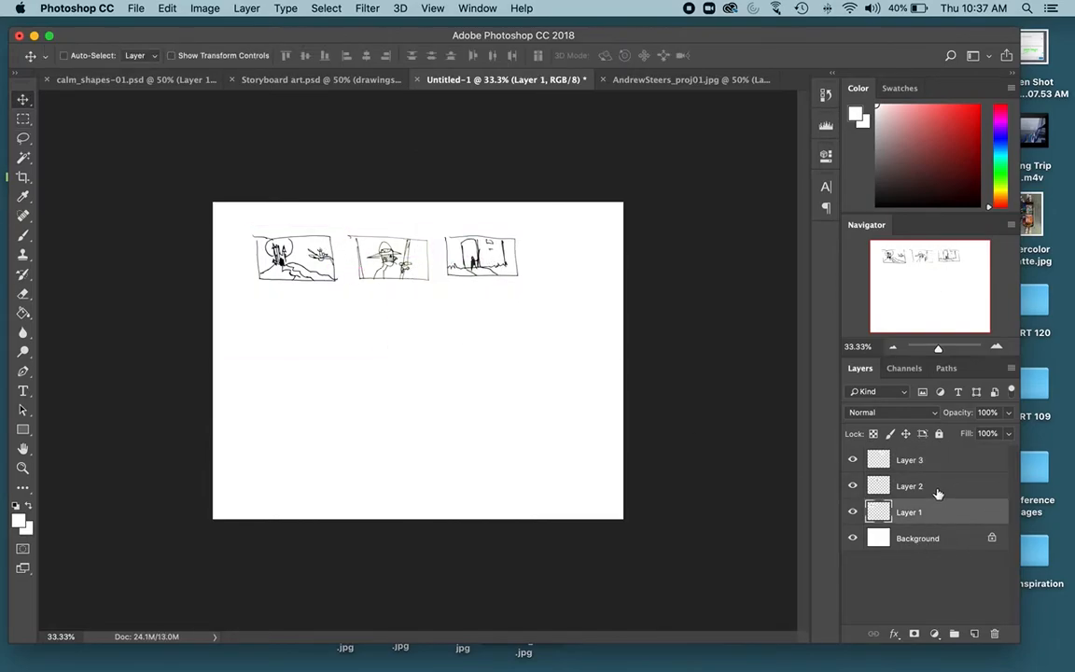
shift+click(943, 469)
drag(505, 274, 481, 250)
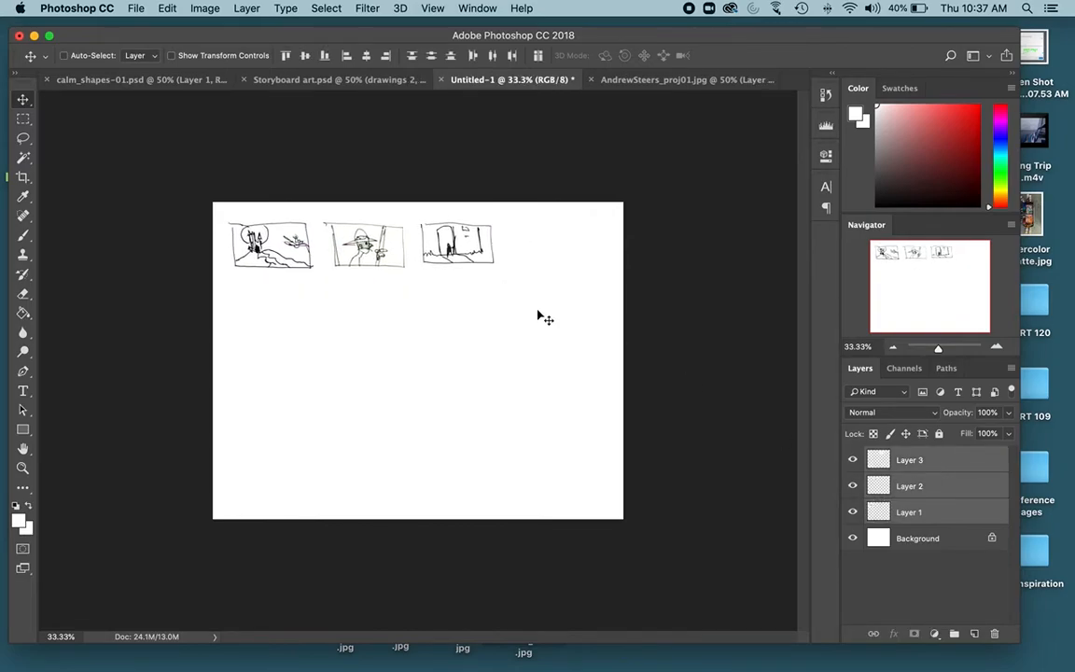
- Copy the first thumbnail of the scan's middle row into Untitled-1 and place it fourth in the top row
click(657, 79)
key(super+d)
key(m)
drag(131, 310, 281, 410)
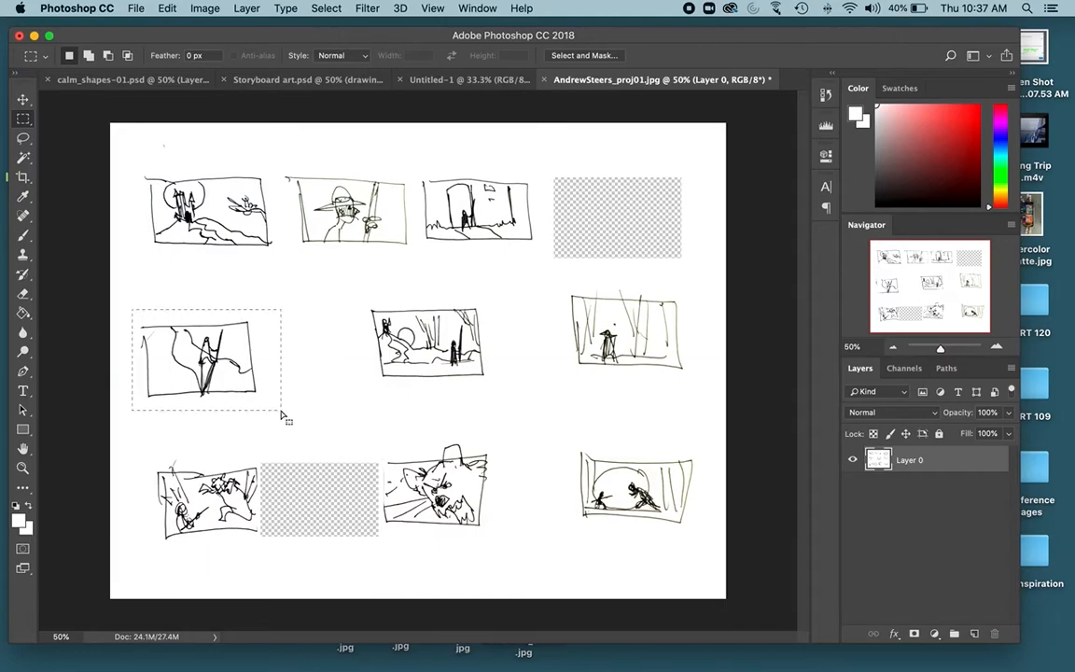
click(448, 79)
key(super+v)
key(v)
drag(439, 358, 573, 243)
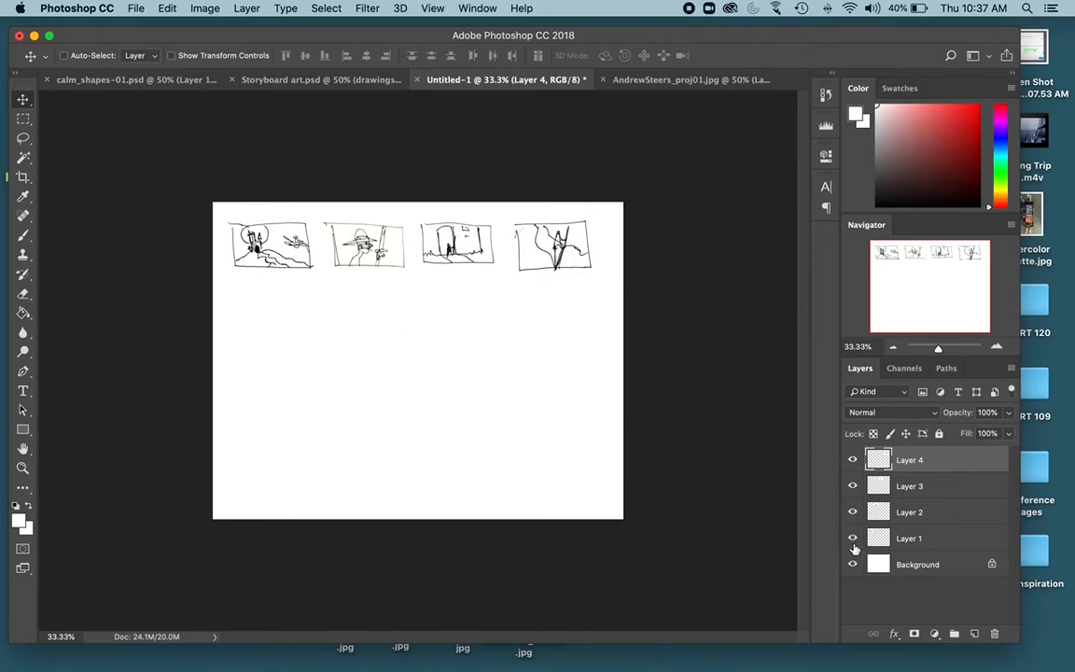
- Check which thumbnails Layer 3, Layer 2 and Layer 1 hold by hiding and showing each layer in turn
click(852, 486)
click(852, 486)
click(851, 512)
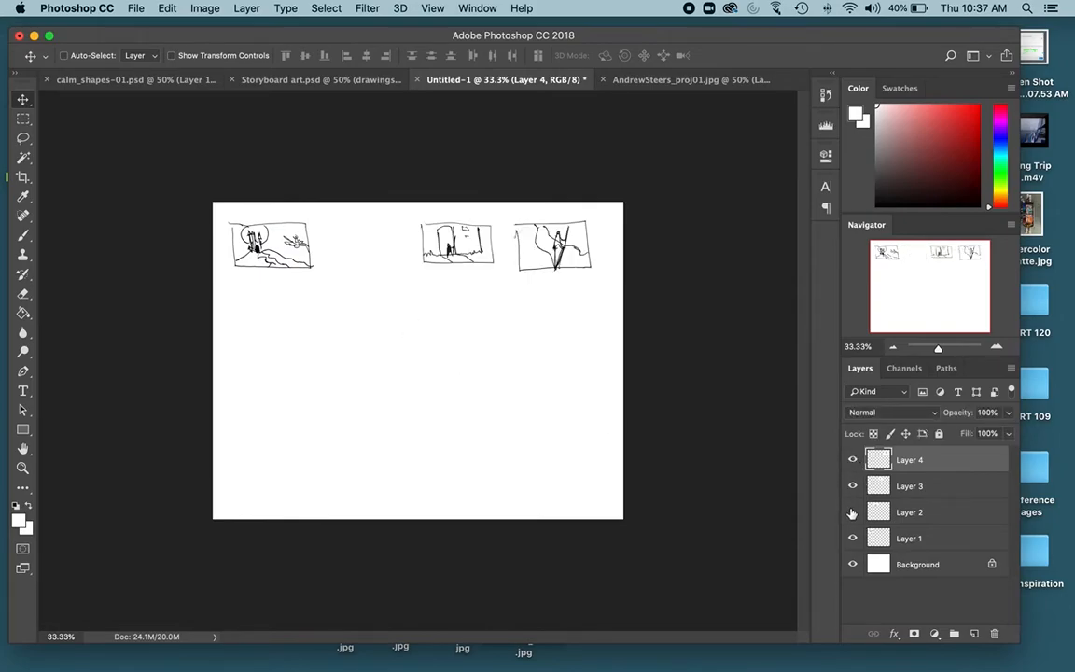
click(851, 512)
click(852, 538)
click(851, 538)
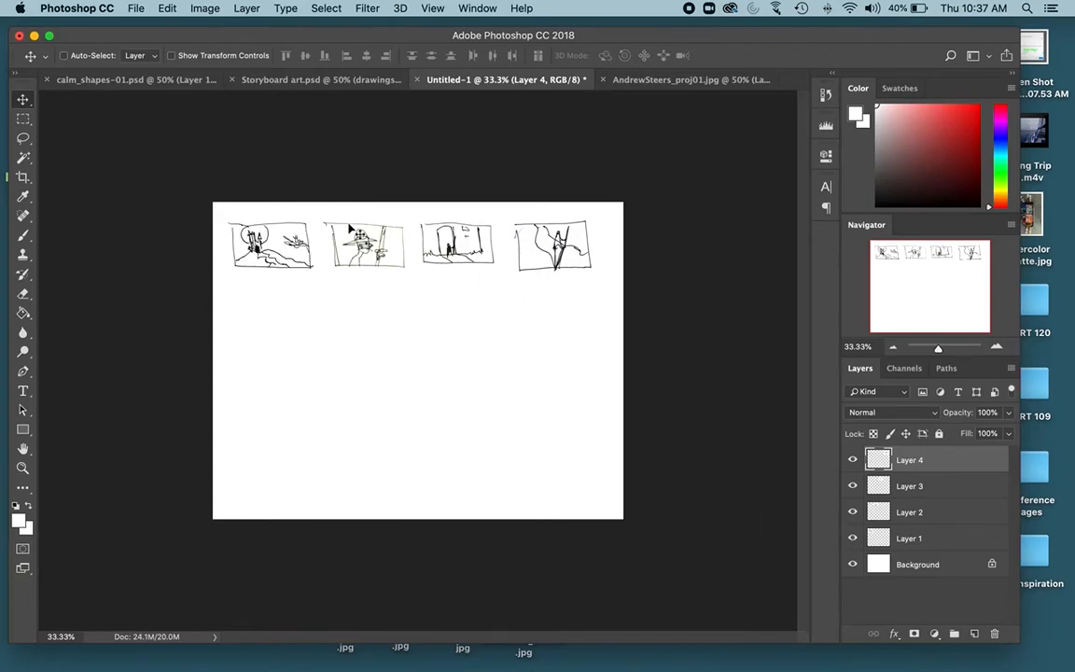
- Select Layer 2, toggle its visibility, and move its hat-wearing character thumbnail down the page and back to second place in the top row
click(925, 515)
click(852, 512)
click(852, 512)
click(853, 512)
click(853, 512)
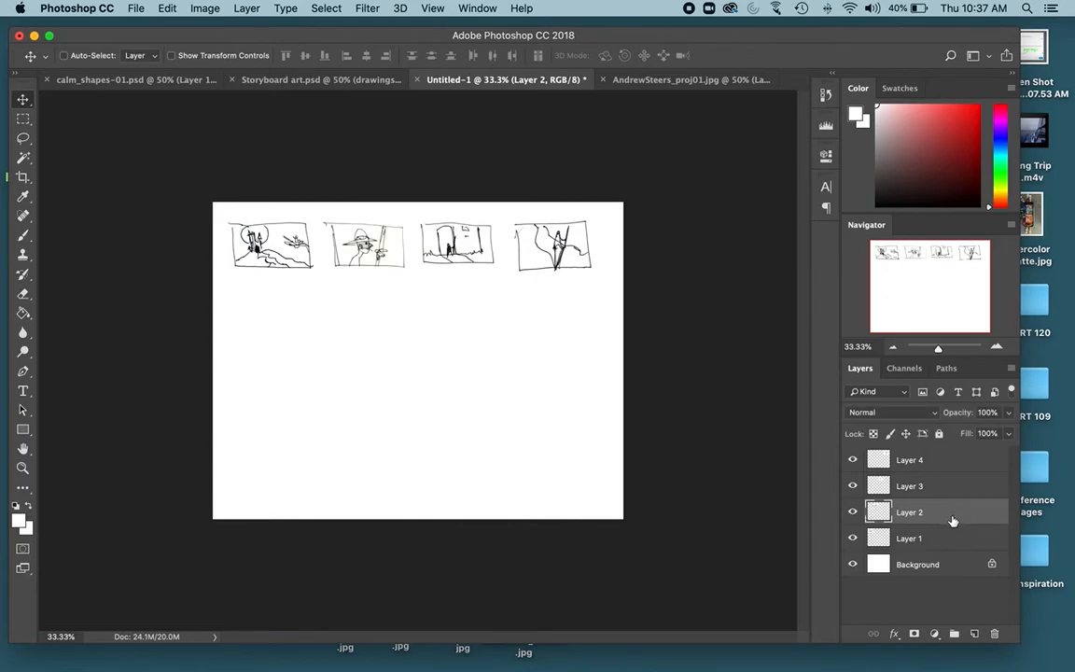
drag(384, 265, 375, 355)
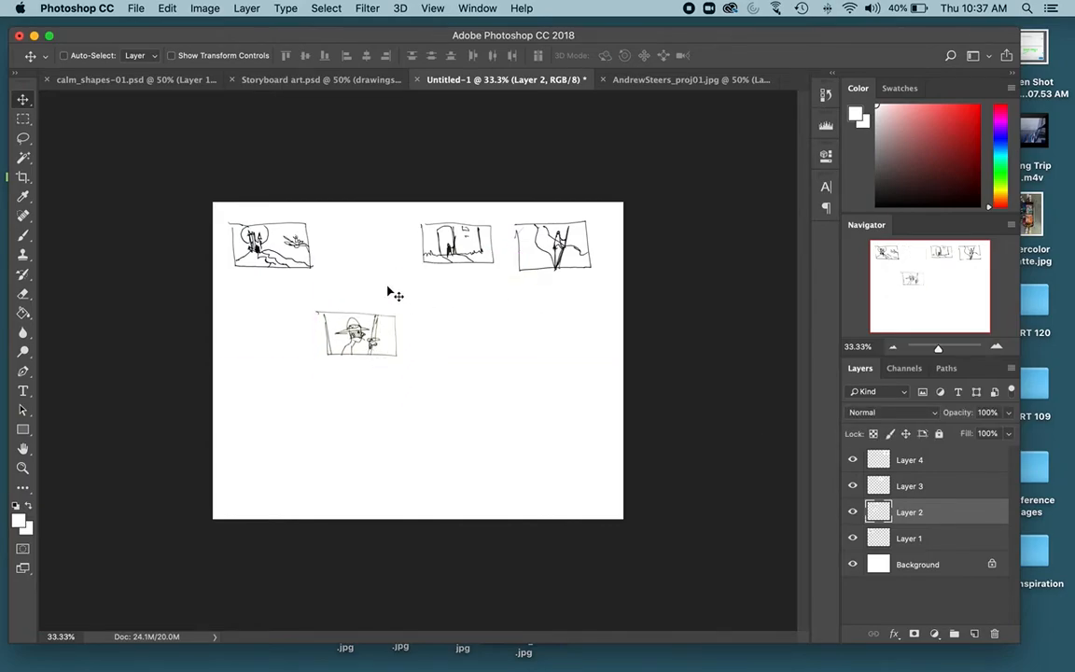
mouse_move(398, 348)
mouse_down()
mouse_move(377, 233)
mouse_move(381, 245)
mouse_up()
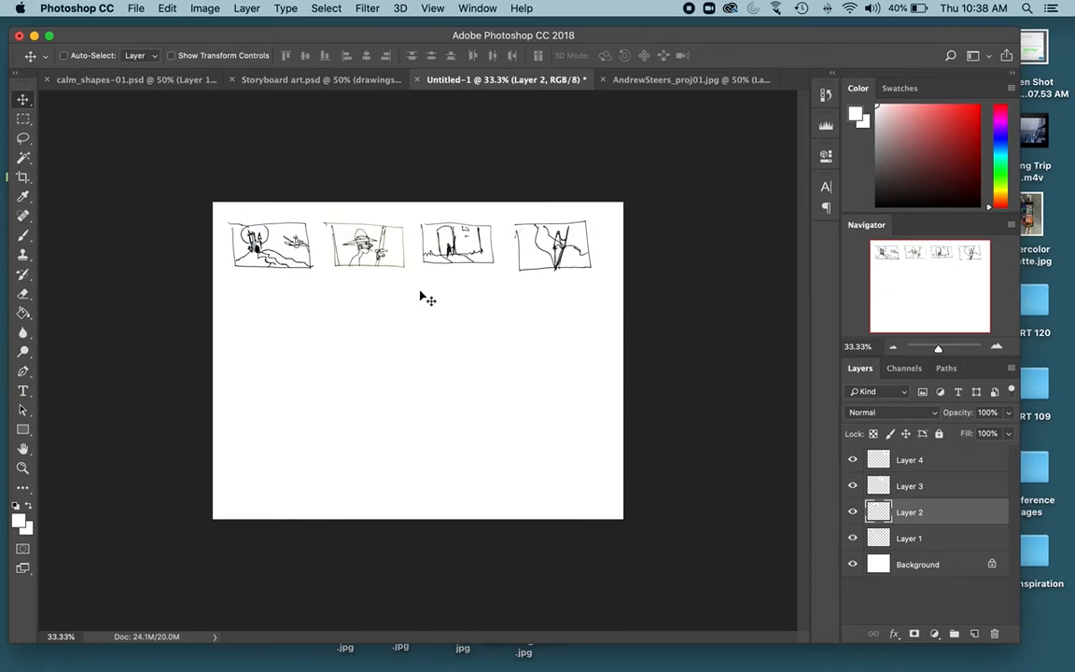
- Copy the middle thumbnail of the scan's second row into Untitled-1 and place it first in a new row below the castle frame
click(647, 78)
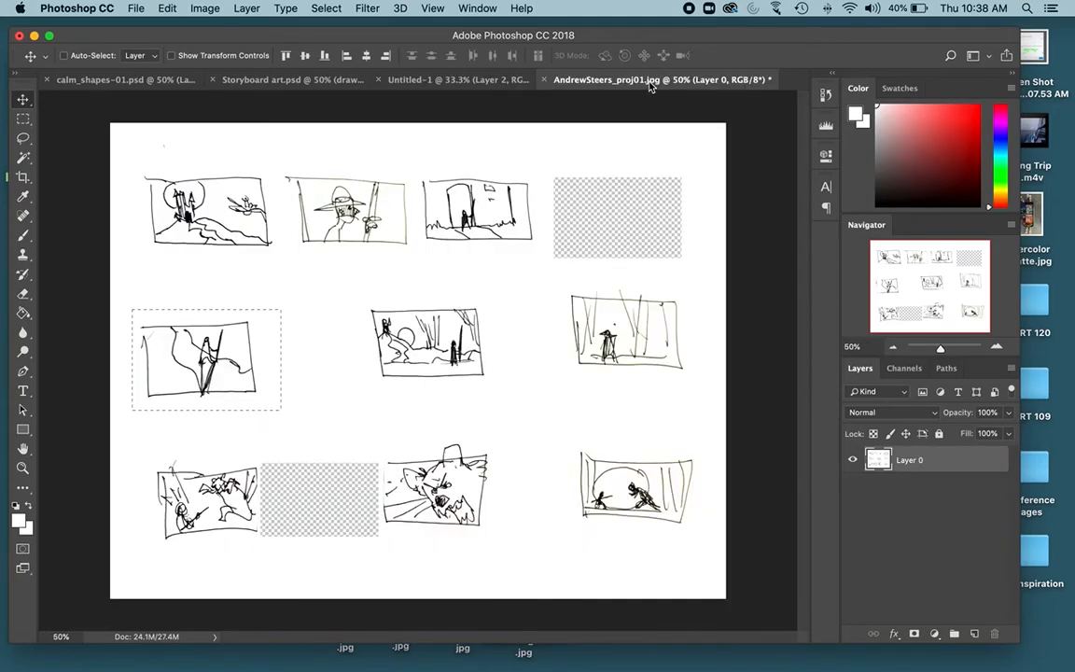
key(super+d)
key(m)
drag(364, 304, 499, 393)
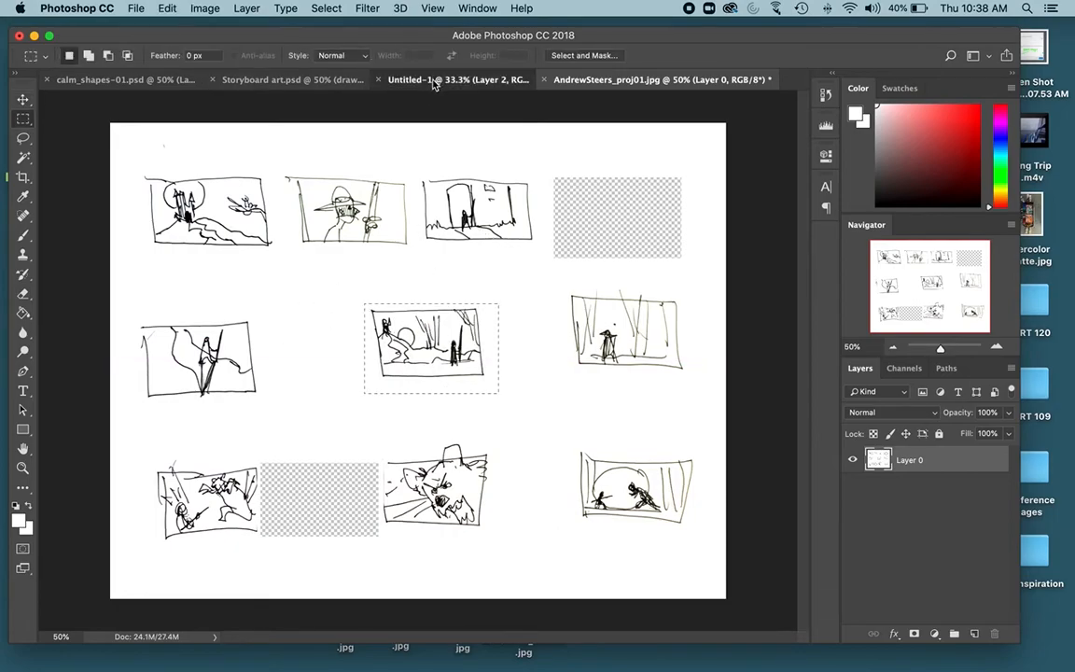
click(411, 79)
key(super+v)
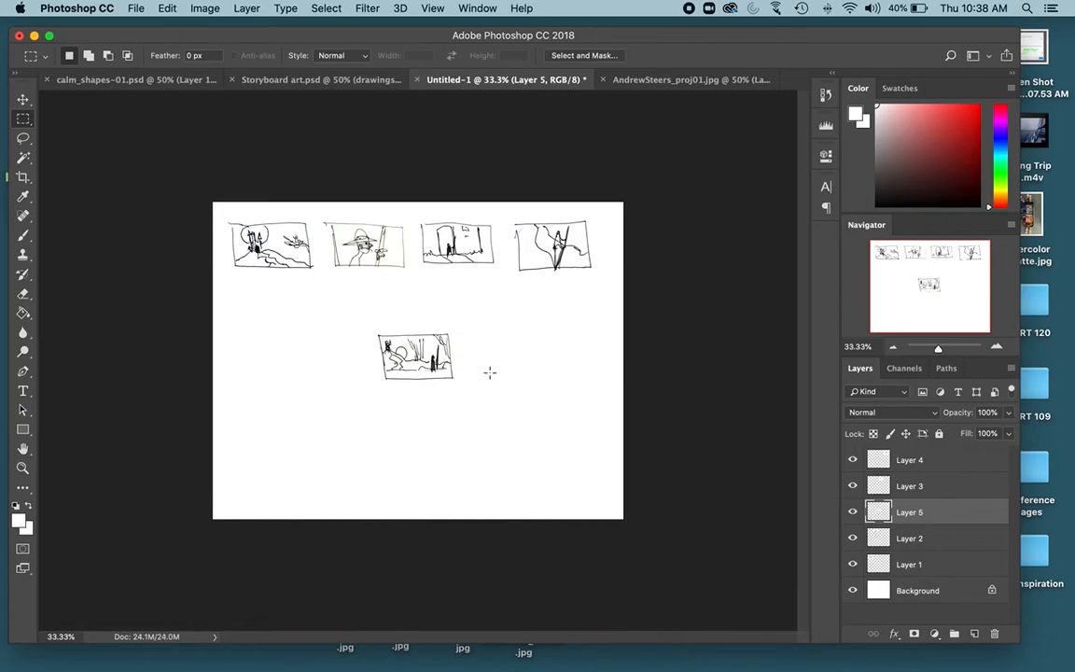
key(v)
drag(387, 324, 262, 281)
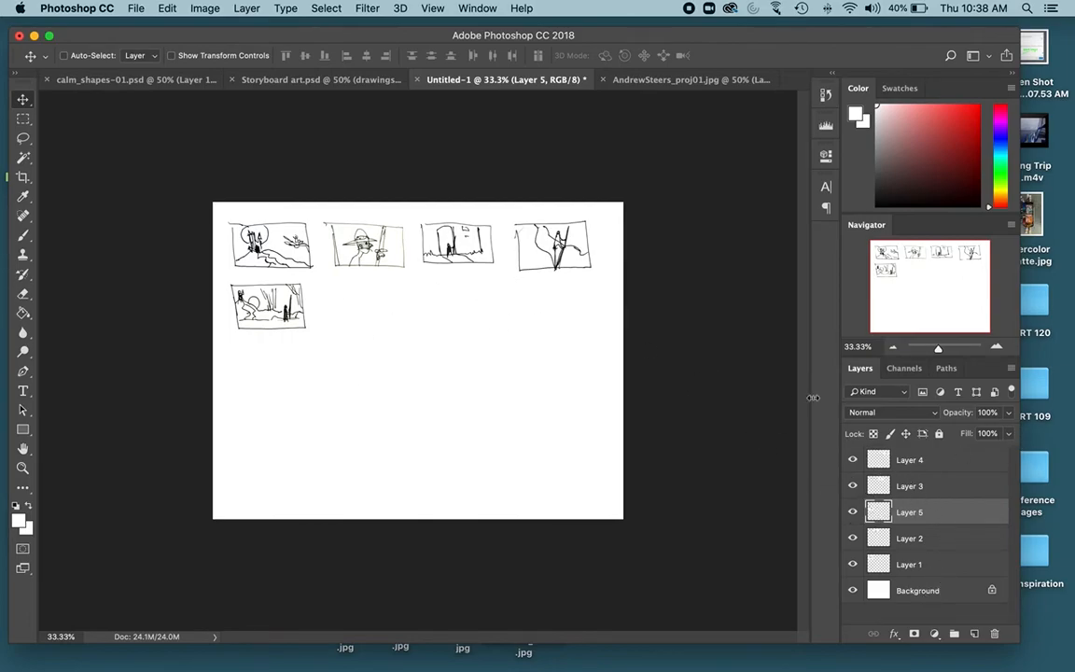
- Select all five thumbnail layers, from Layer 4 down to Layer 1, and merge them into one layer
click(912, 467)
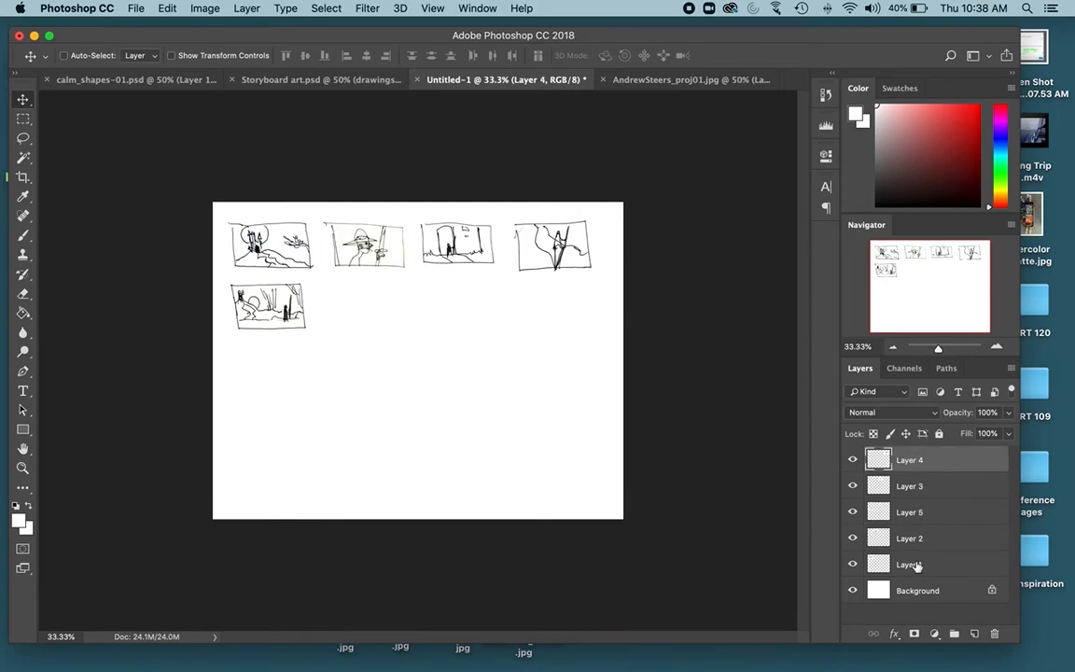
click(936, 482)
click(938, 465)
shift+click(935, 567)
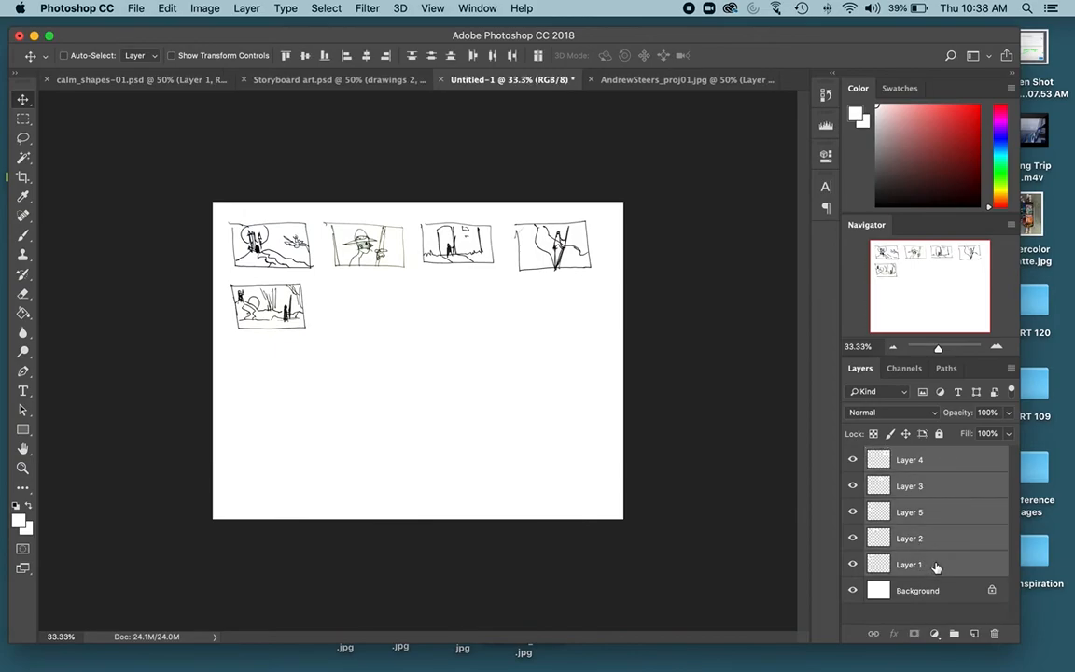
right_click(944, 516)
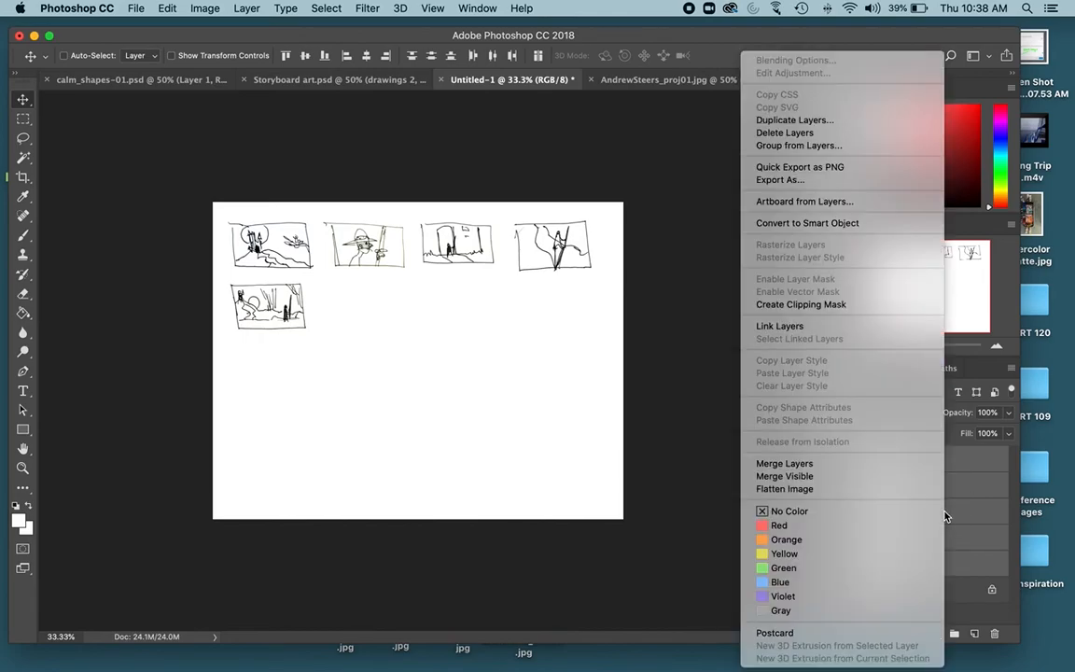
click(813, 464)
- Toggle the merged layer's visibility repeatedly to check that it holds all the thumbnails
click(852, 460)
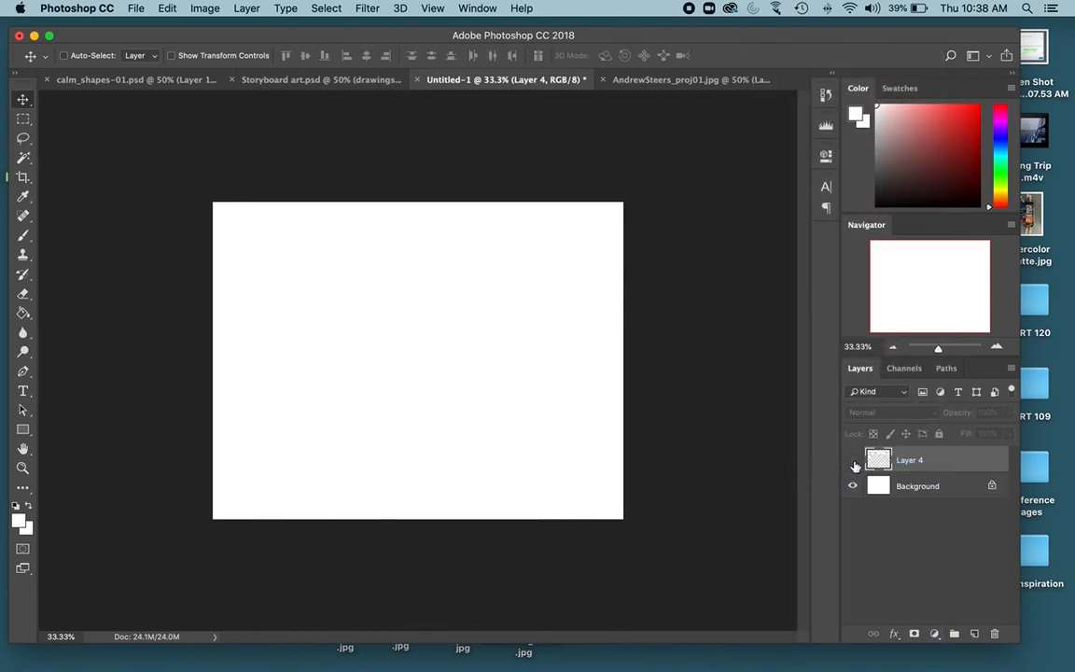
click(851, 459)
click(852, 460)
click(852, 460)
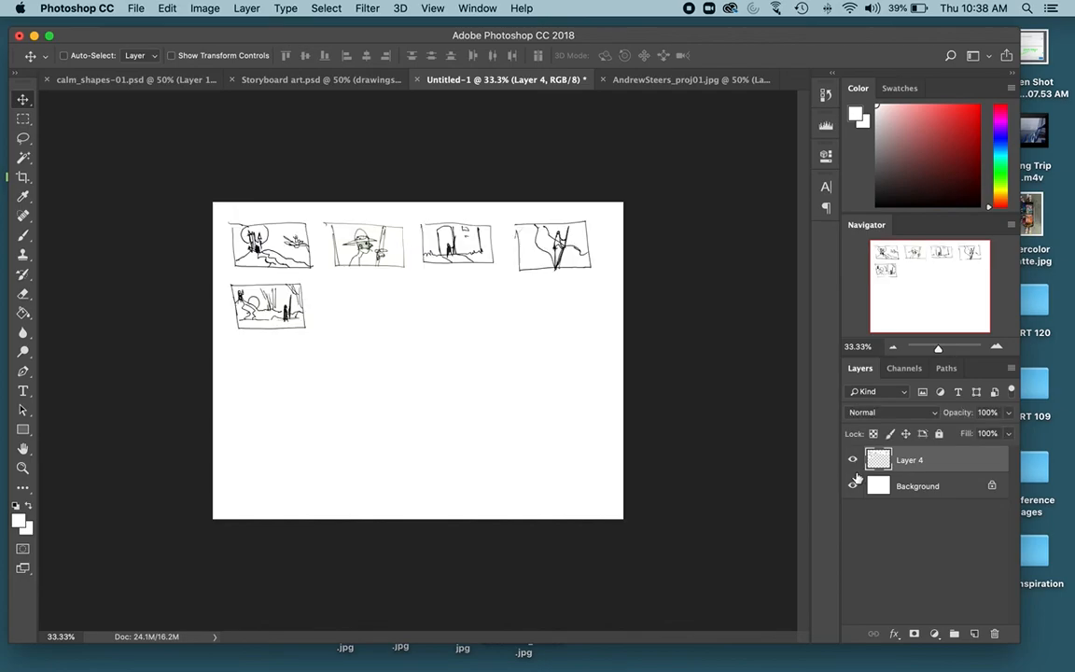
click(852, 460)
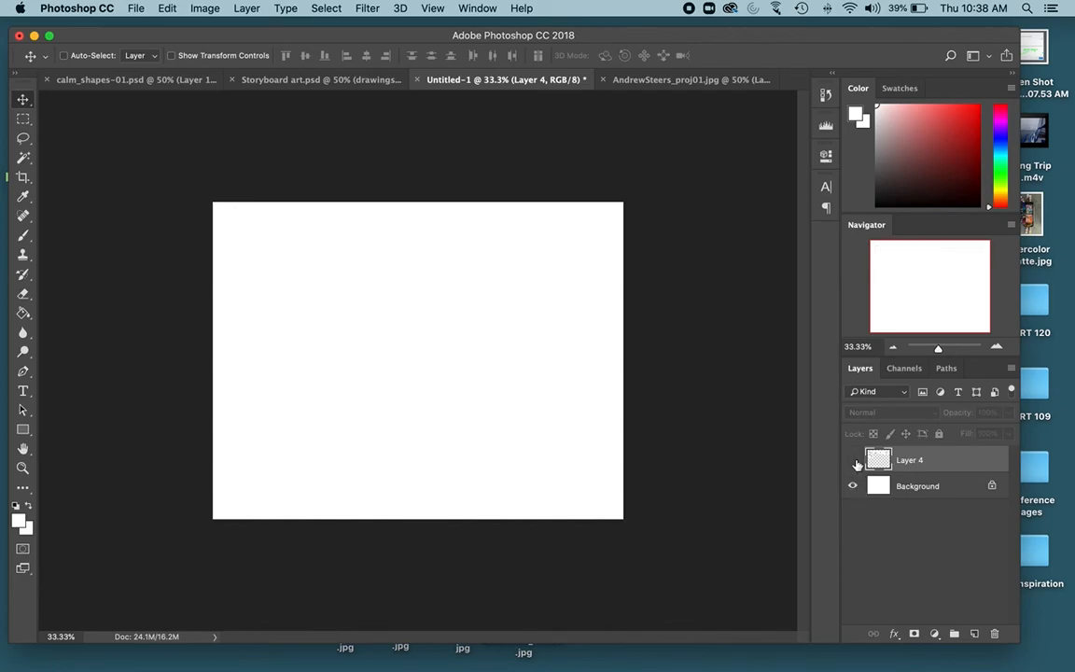